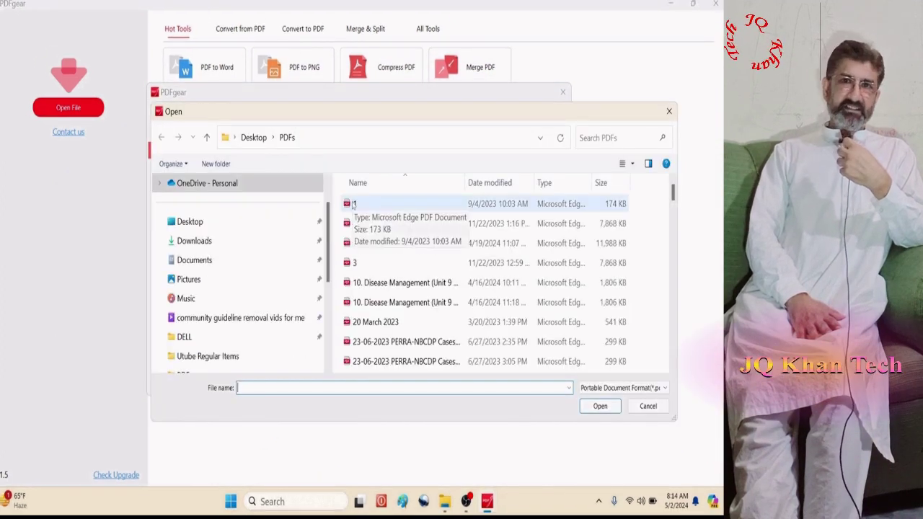
Step: Preview compressing 1.pdf, editing text in a bullet line, and adding a new text box
double_click(352, 204)
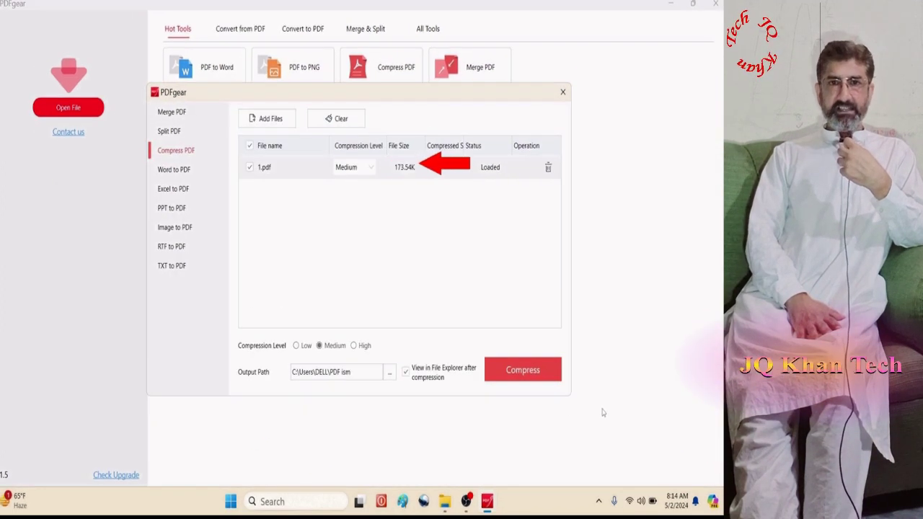
click(523, 370)
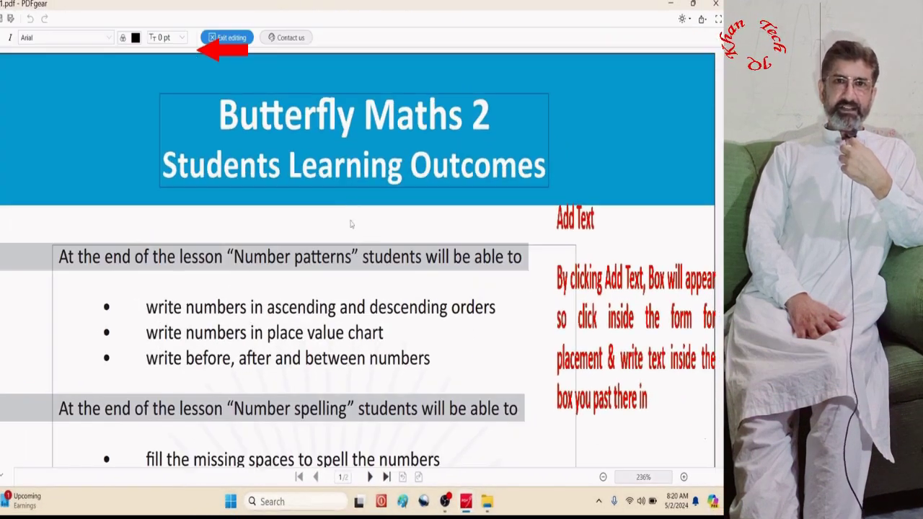
text(sdfkdsl;fksdl;fks;d;klfdsl;)
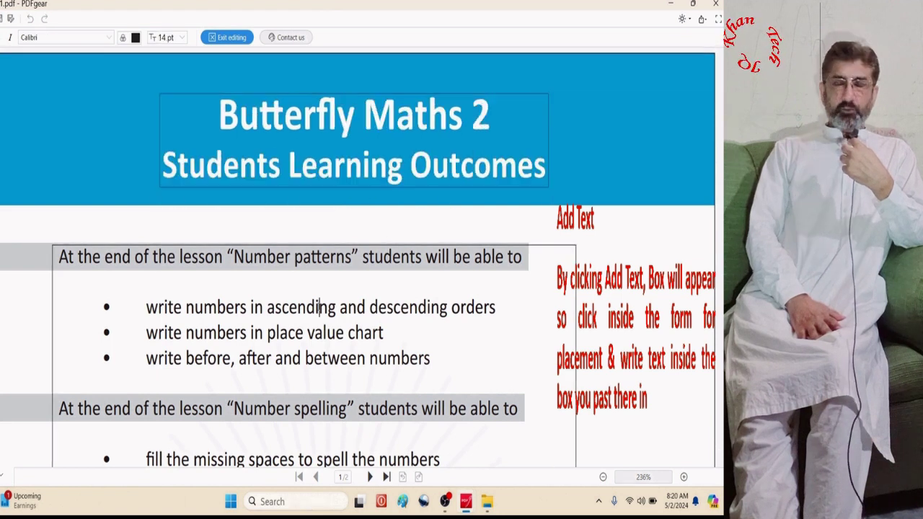
click(318, 307)
text(csdcfdsfdsfsdfsdfds)
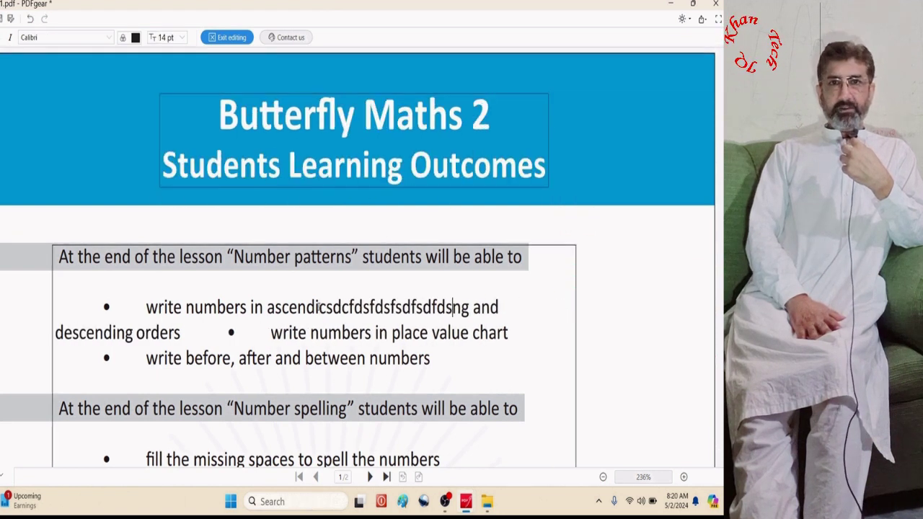
text(fsdfdsfdsfdsf)
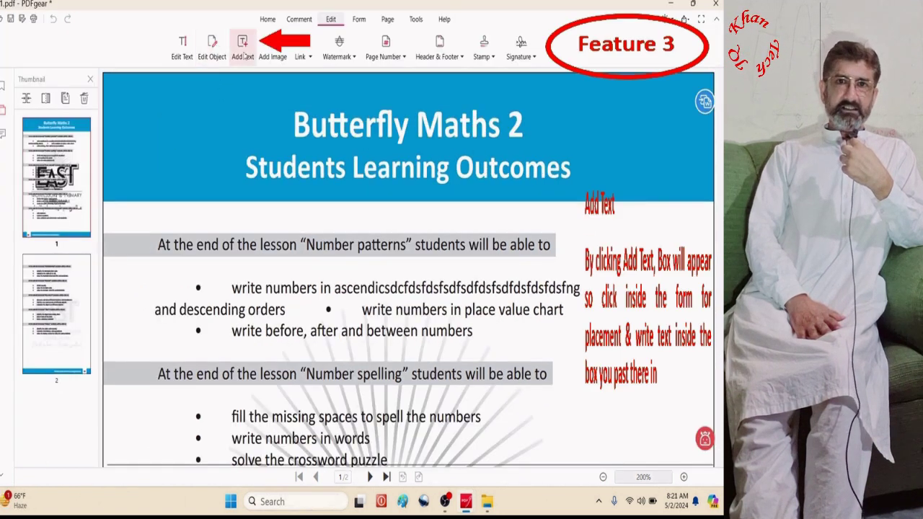
click(243, 49)
click(606, 248)
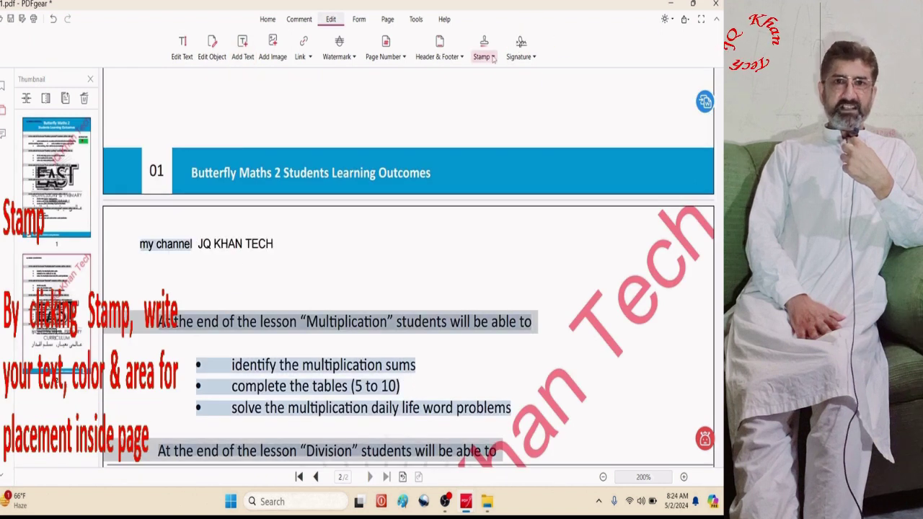
Step: Create a custom stamp 'jq khan tech HOD' and place it above the Multiplication heading
click(484, 51)
mouse_move(507, 85)
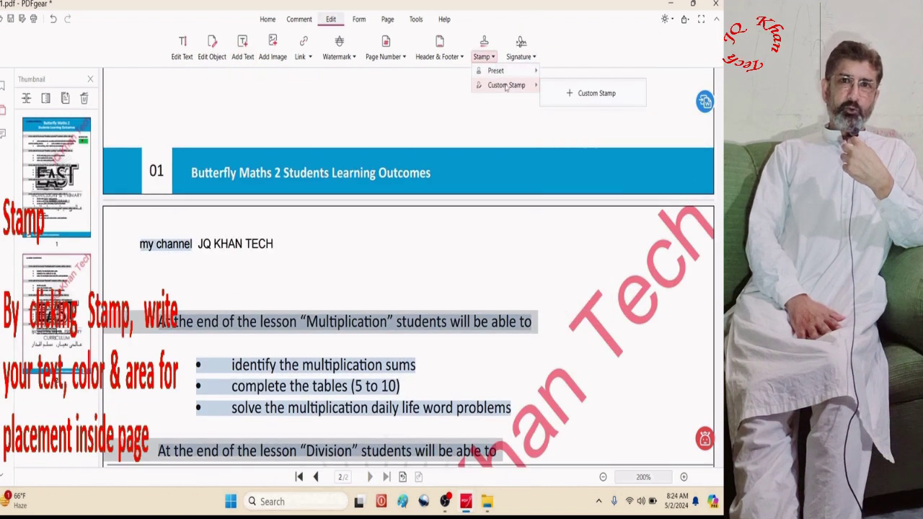
click(596, 93)
text(jq)
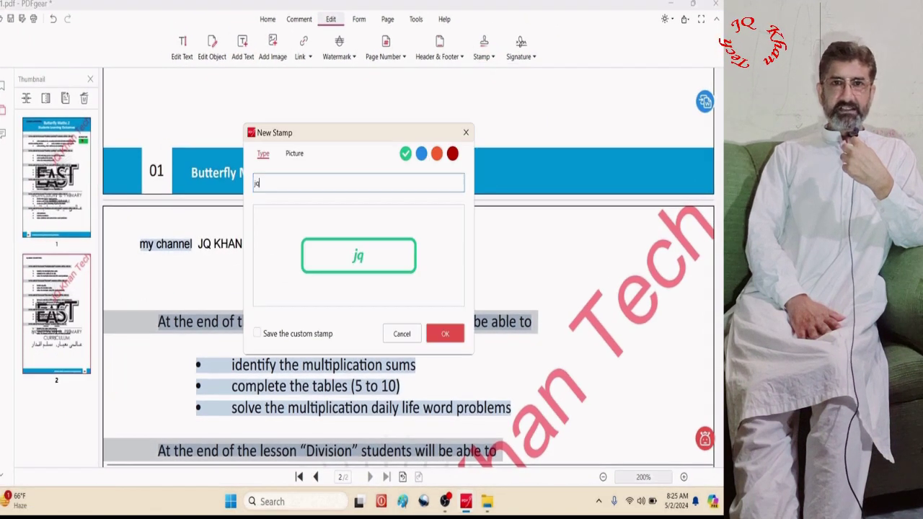
text( khan tech HOD)
click(445, 334)
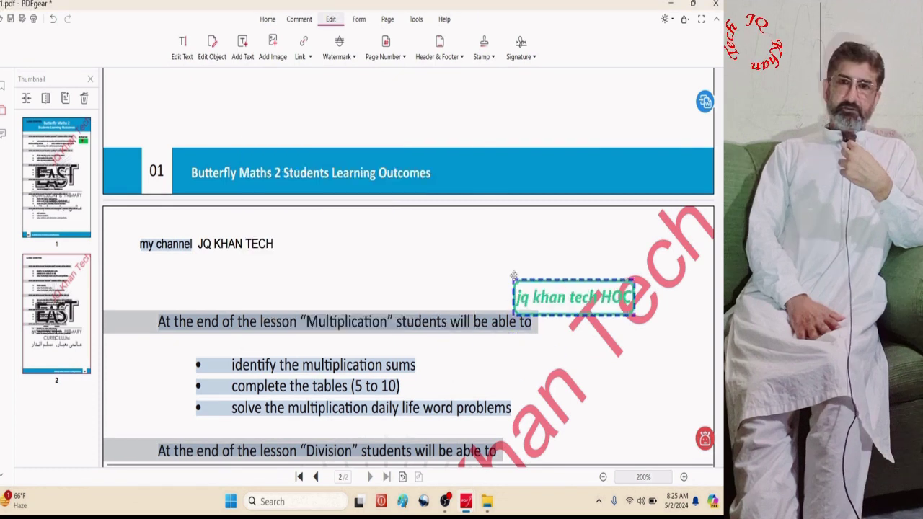
click(552, 295)
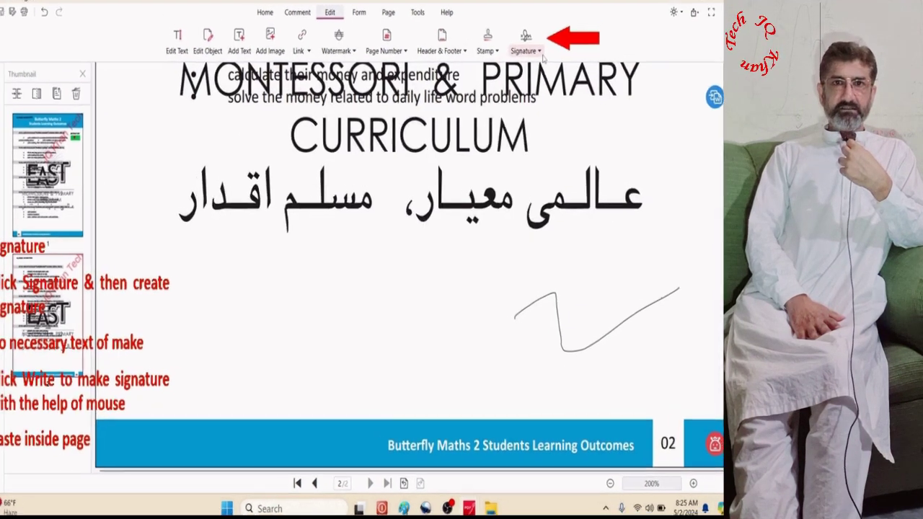
Step: Begin a new signature using the typed-text signature option
click(538, 50)
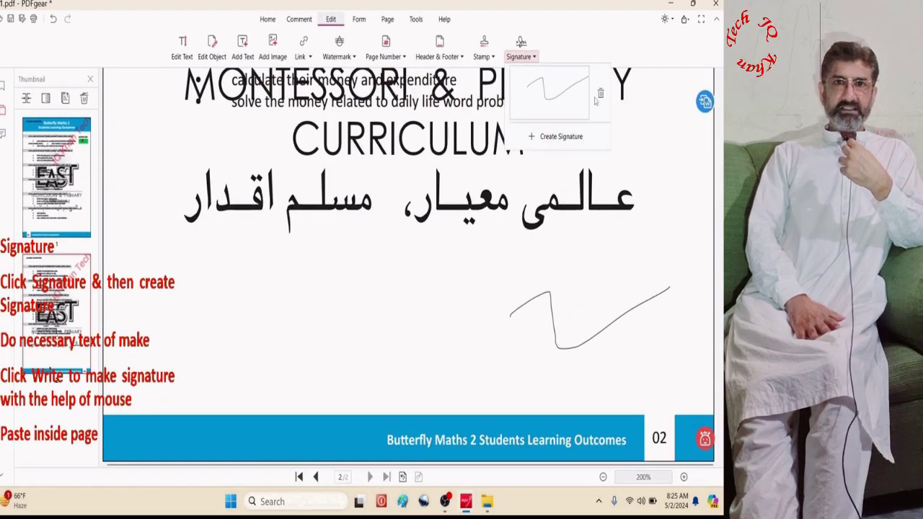
click(552, 78)
click(294, 154)
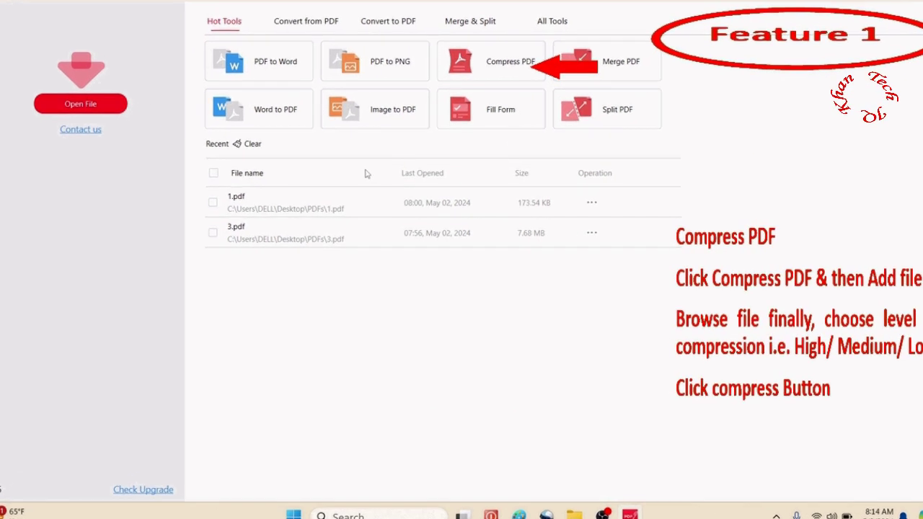
Step: Load 1.pdf from Desktop > PDFs into Compress PDF at Medium level
click(469, 79)
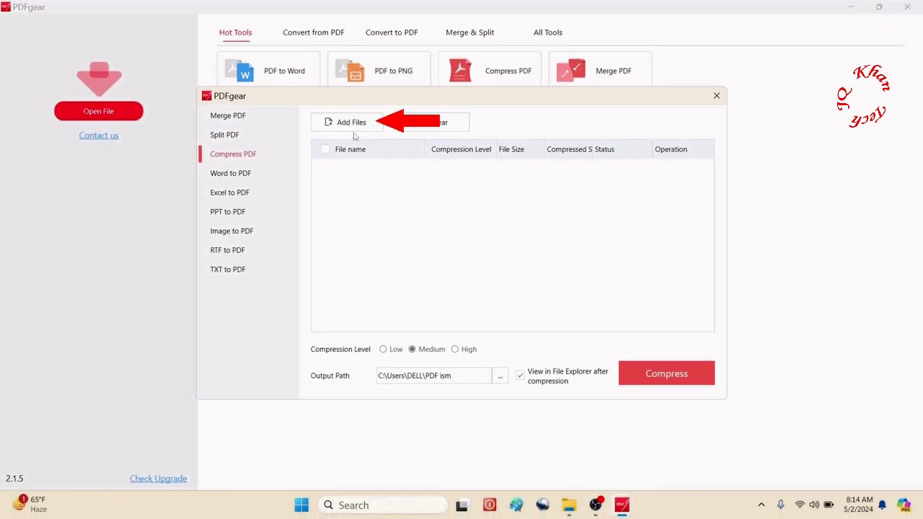
click(351, 122)
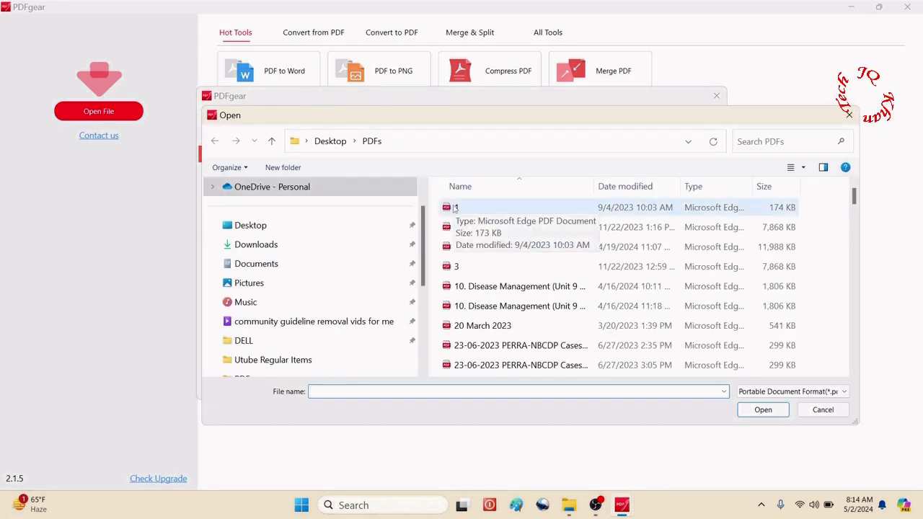
click(454, 209)
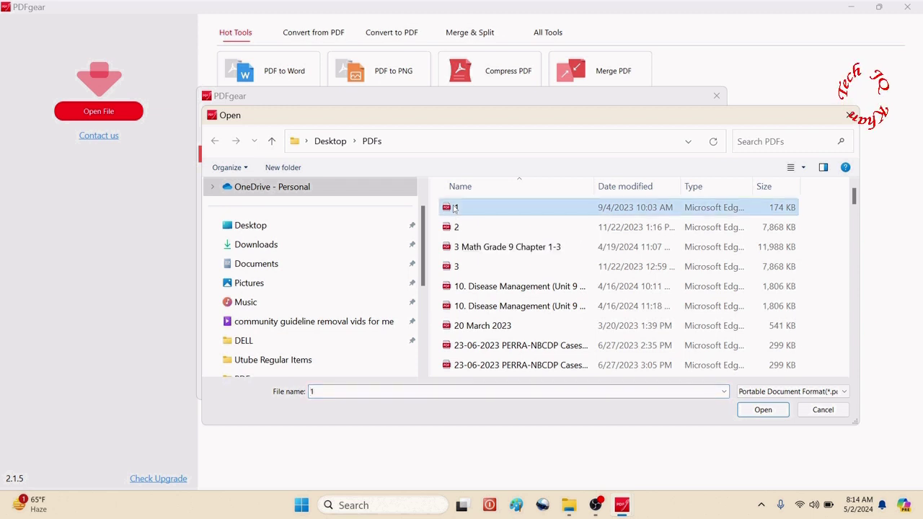
click(763, 410)
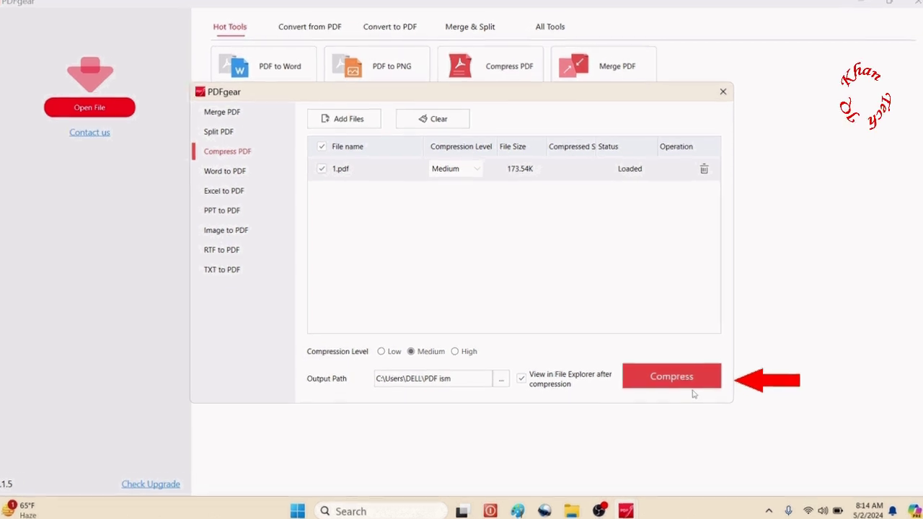
Step: Compress 1.pdf to 98.39K, close the result windows, and remove it from the list
click(687, 382)
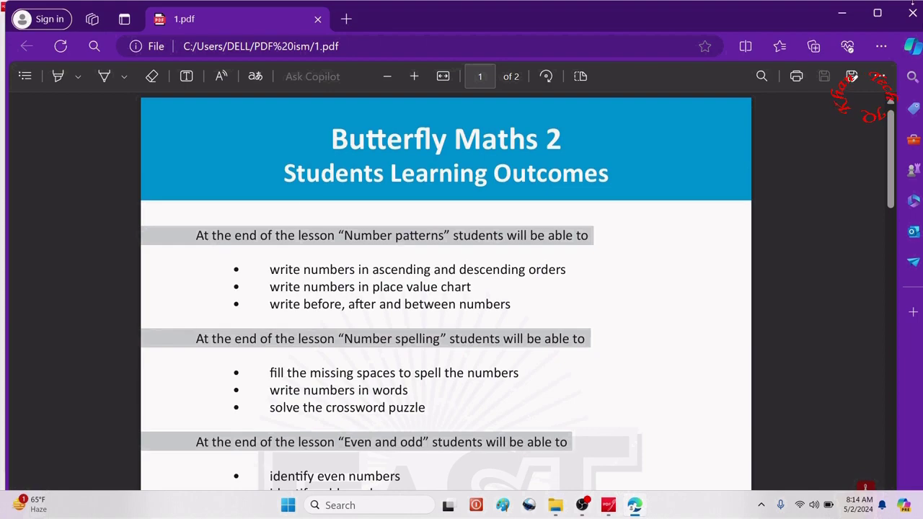
click(901, 20)
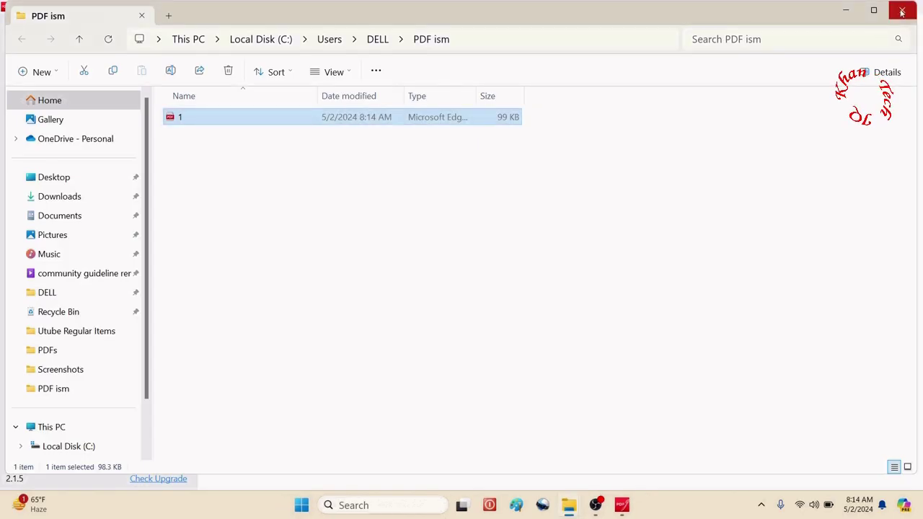
click(902, 11)
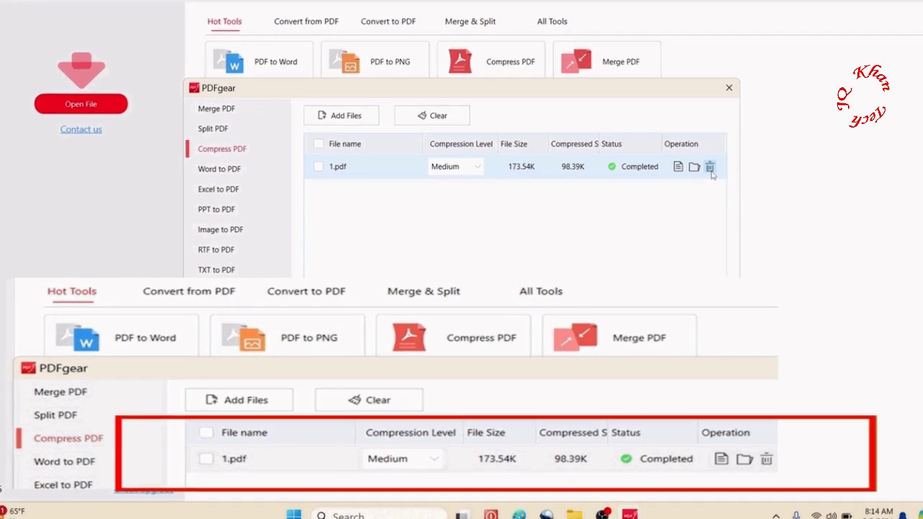
click(698, 172)
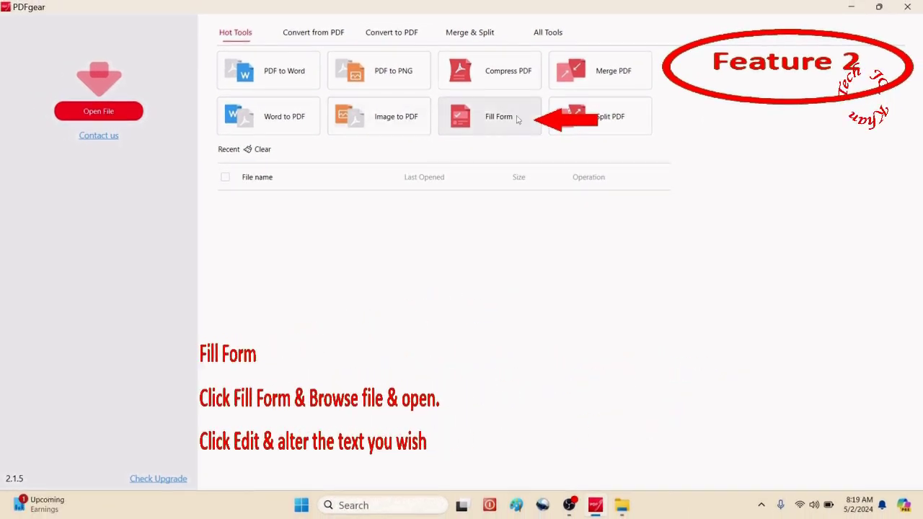
Step: Open 1.pdf from Desktop > PDFs using the Fill Form tool
click(494, 117)
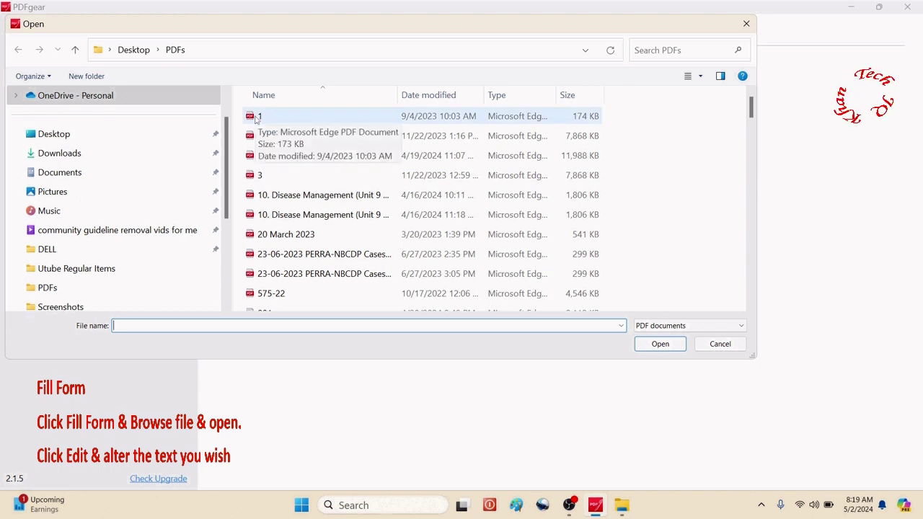
click(256, 117)
click(639, 342)
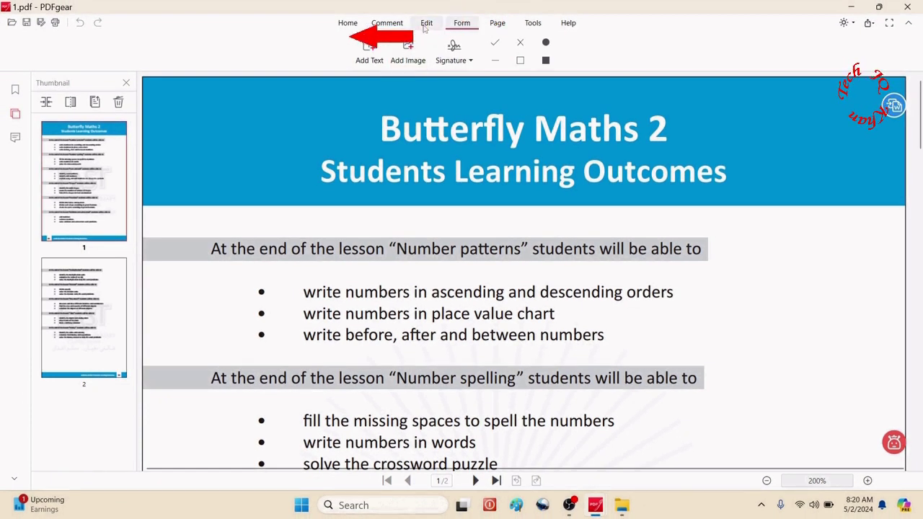
click(424, 26)
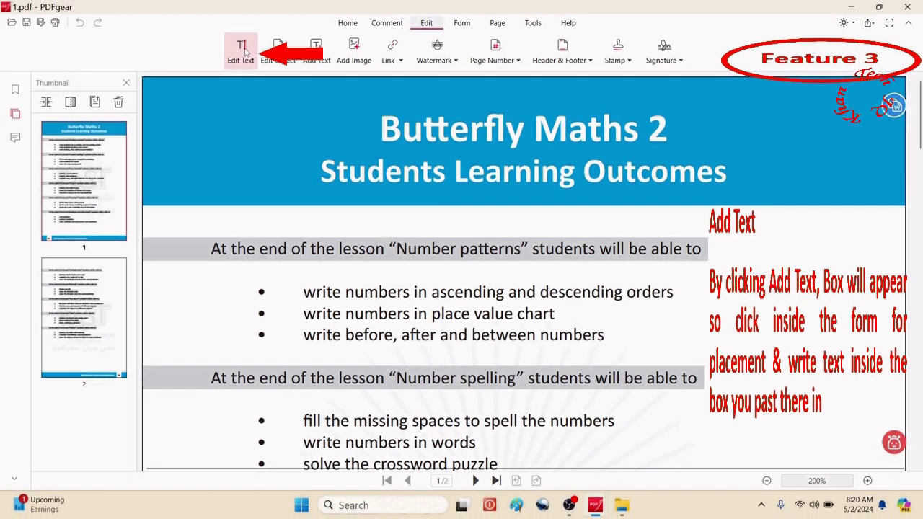
Step: Edit existing text in the title and ascending bullet line, then keep the changes
click(241, 50)
click(454, 146)
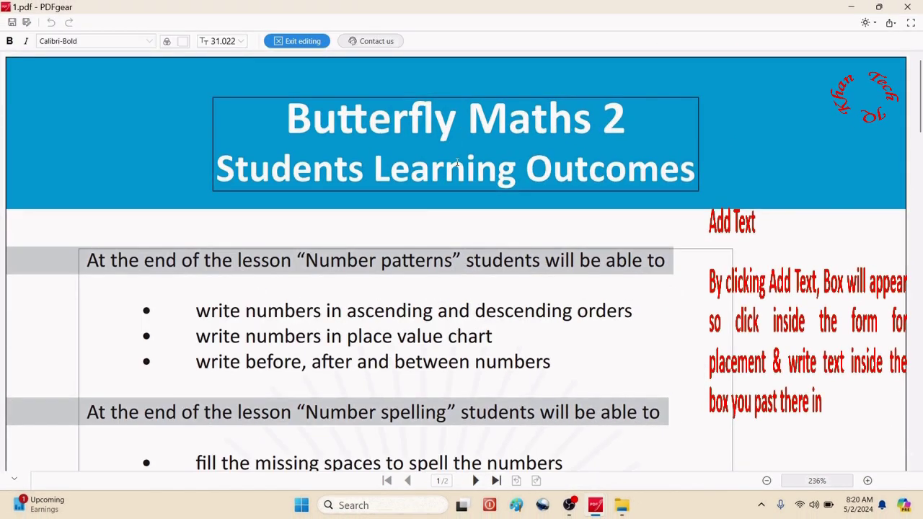
text(sdfkdsl;fksdl;fks;d;klfdsl;)
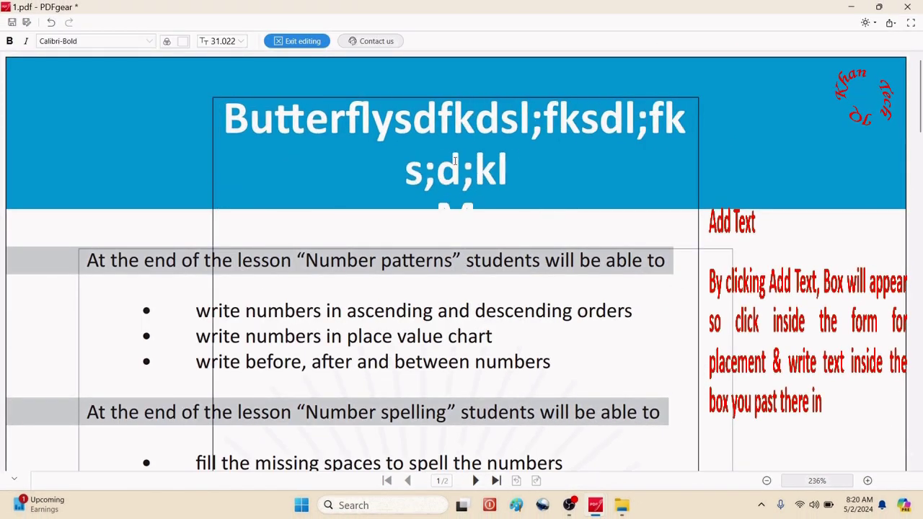
key(BackSpace)
key(BackSpace)
key(BackSpace)
key(BackSpace)
key(BackSpace)
key(BackSpace)
key(BackSpace)
key(BackSpace)
key(BackSpace)
key(BackSpace)
key(BackSpace)
key(BackSpace)
key(BackSpace)
key(BackSpace)
key(BackSpace)
key(BackSpace)
key(BackSpace)
key(BackSpace)
key(BackSpace)
key(BackSpace)
click(412, 310)
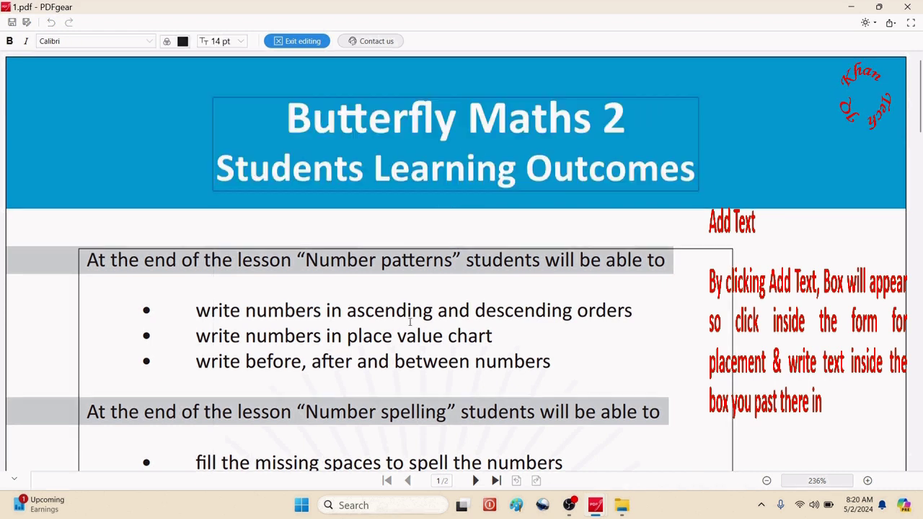
text(csdcfdsfdsfsdfsdfdsfsdfdsfdsfdsf)
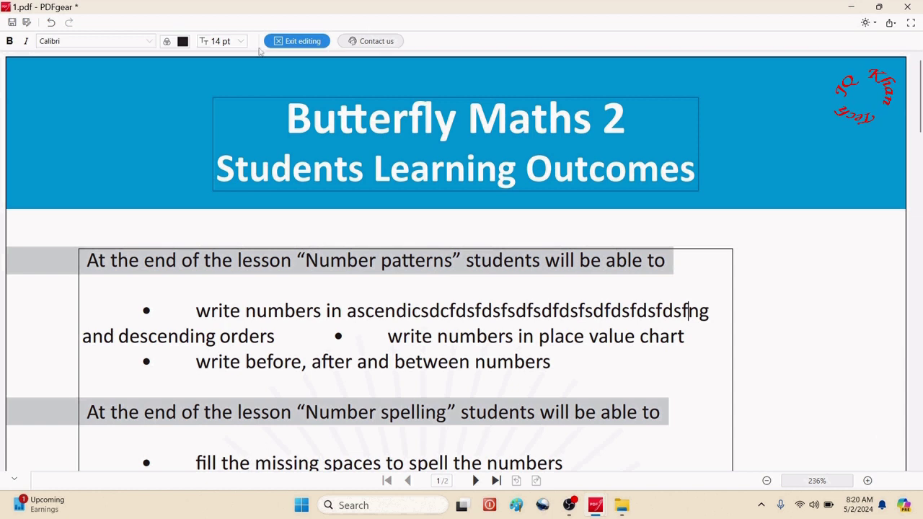
click(293, 41)
click(432, 264)
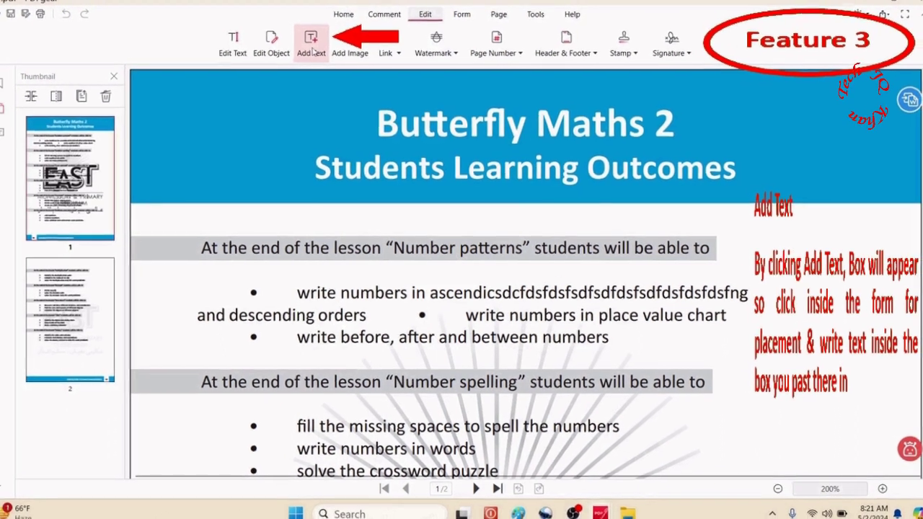
Step: Add the text 'JQ Khan Tech' beside the Number patterns heading
click(310, 41)
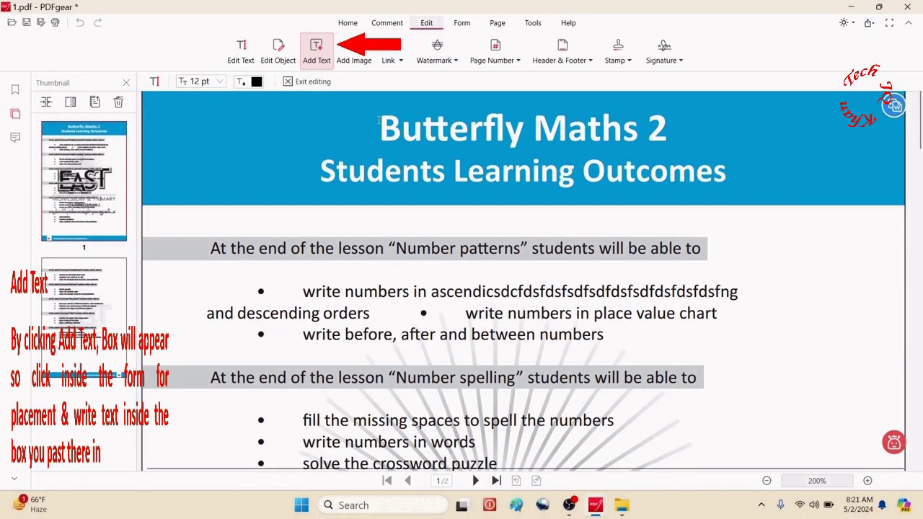
click(769, 252)
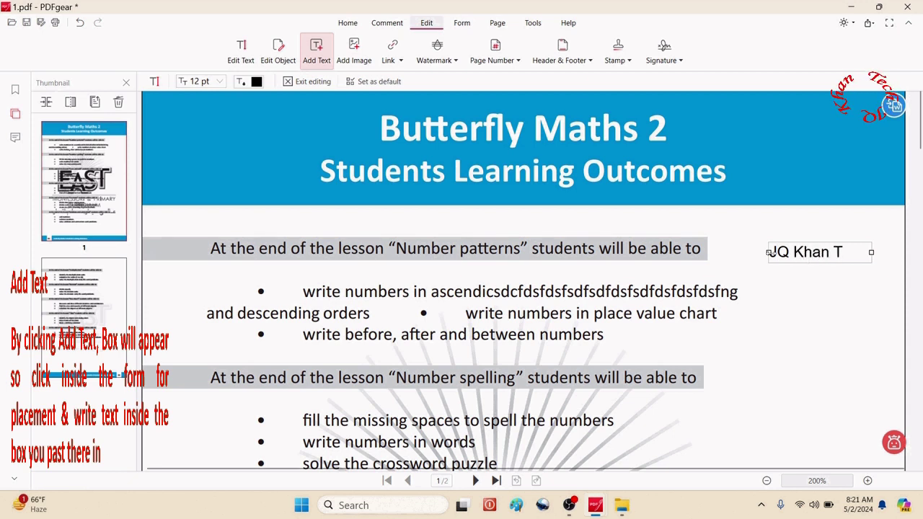
text(JQ Khan Tech)
click(779, 316)
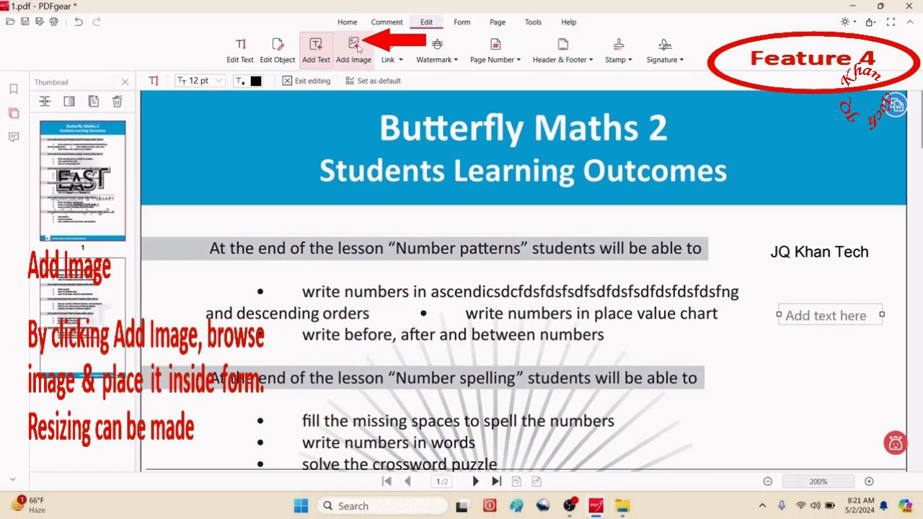
Step: Insert the red-arrow screenshot from Pictures > Screenshots, shrink it, and place it below JQ Khan Tech
click(354, 47)
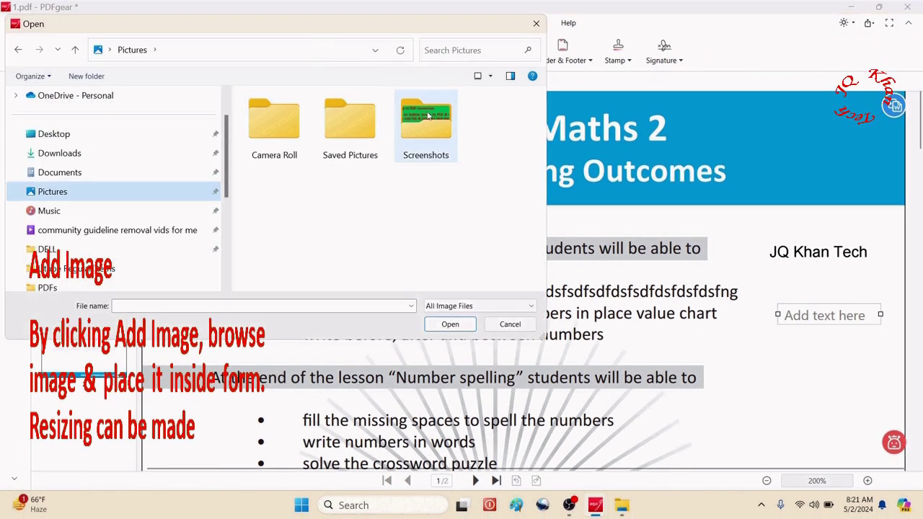
double_click(427, 118)
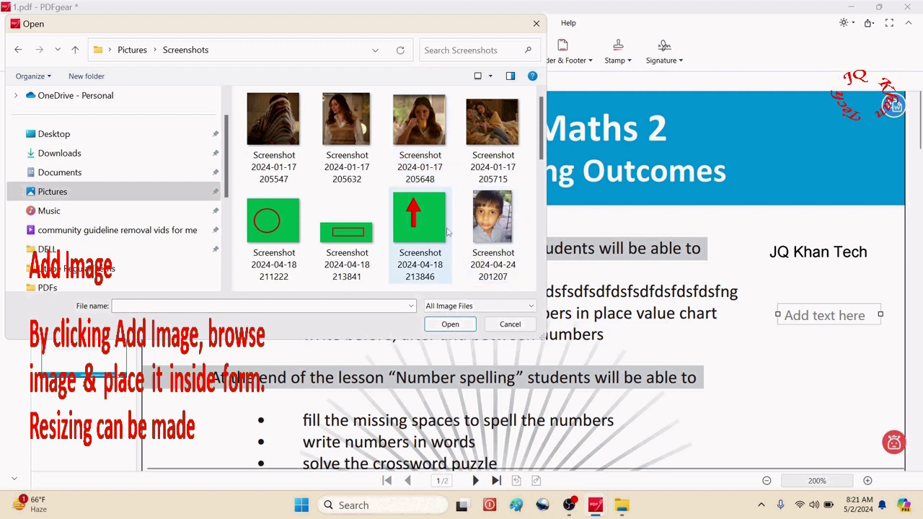
click(414, 215)
click(450, 324)
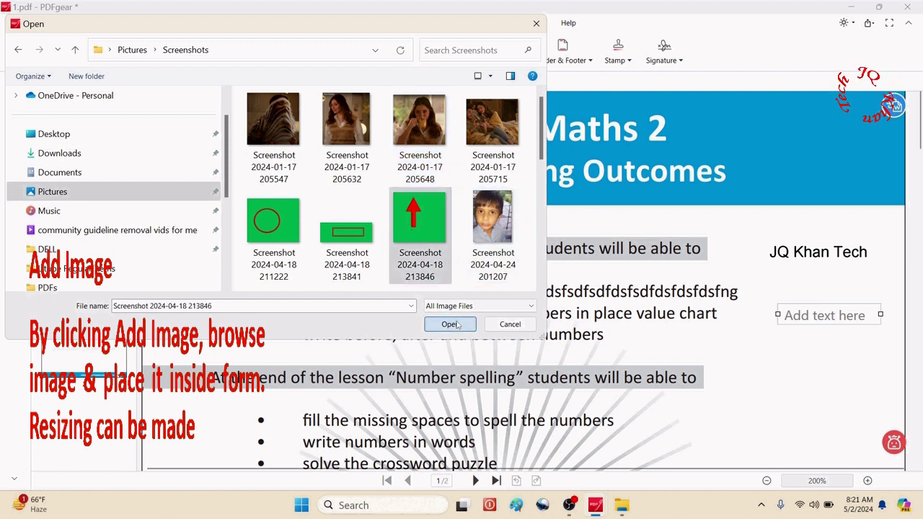
click(719, 252)
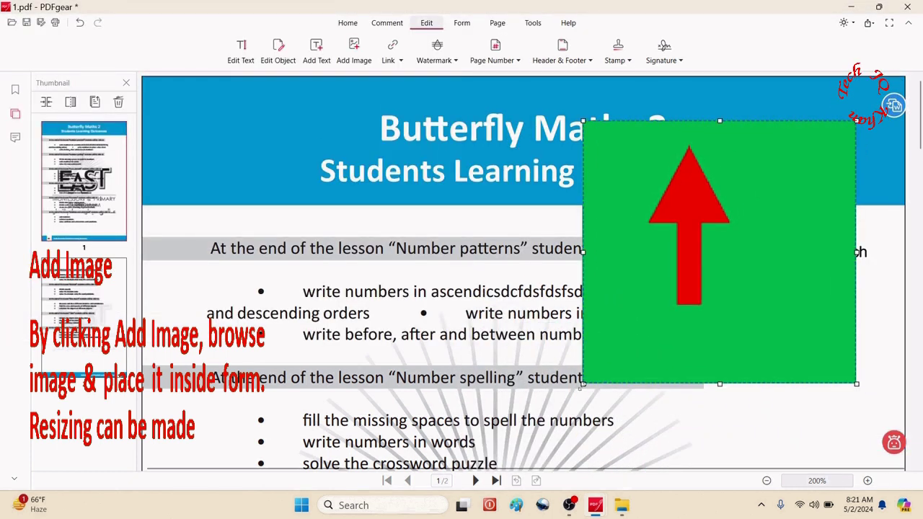
drag(583, 384, 765, 163)
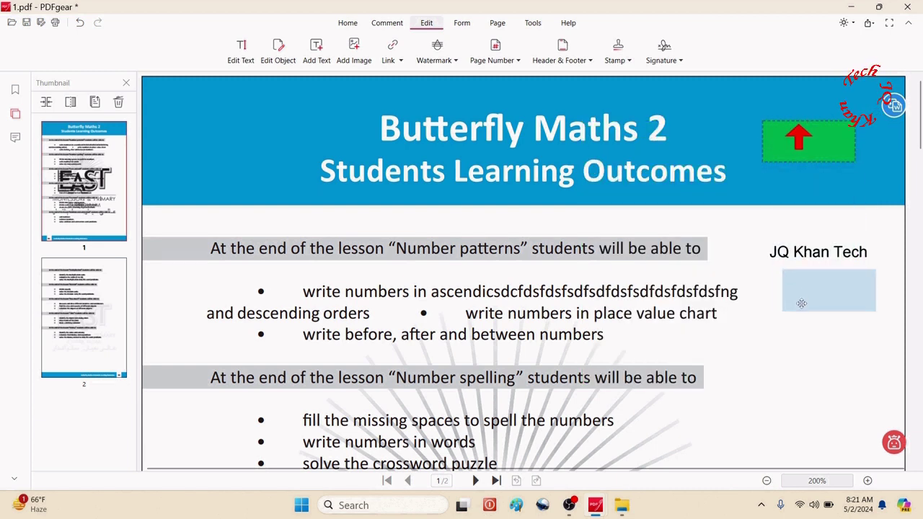
drag(801, 303, 794, 304)
click(392, 51)
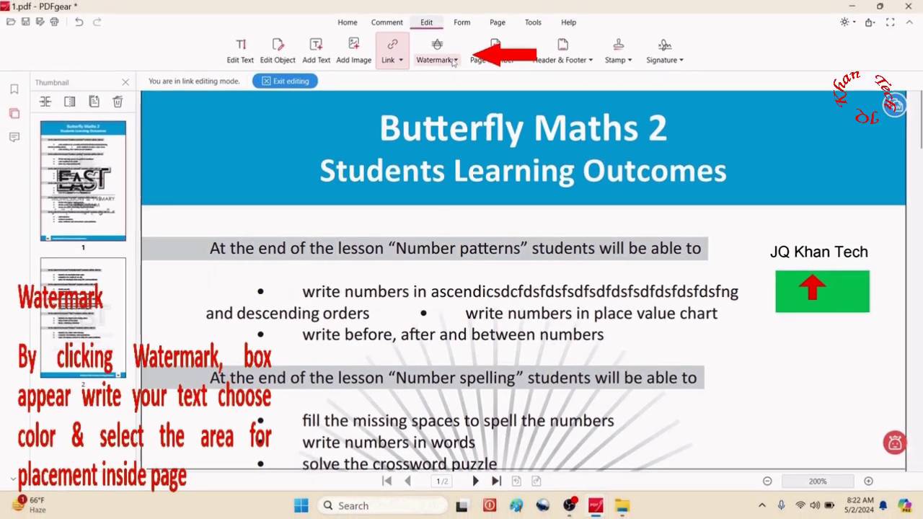
Step: Choose Create Watermark from the Watermark dropdown
click(453, 52)
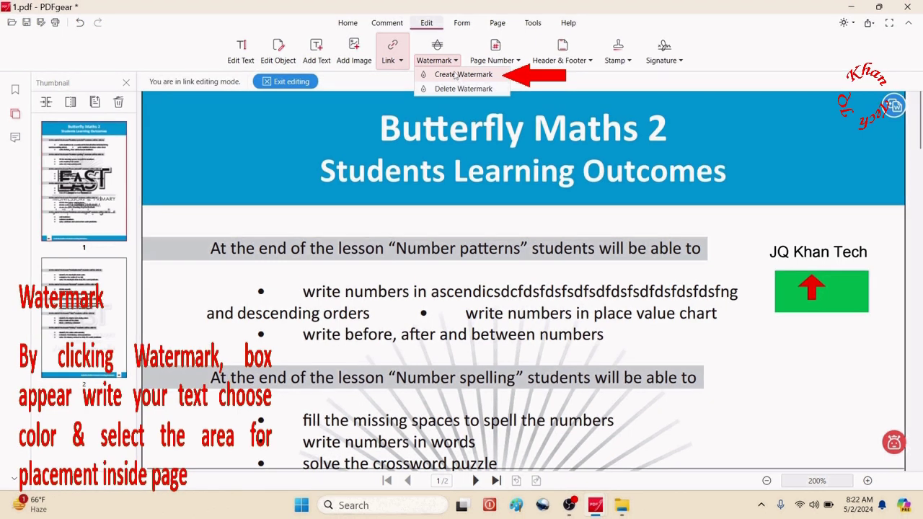
click(456, 67)
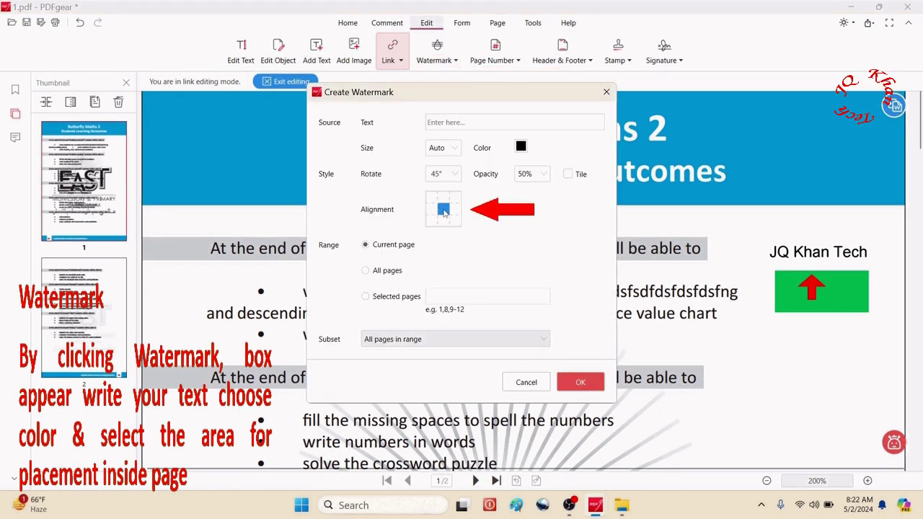
Step: Add a red, size-72 'JQ KHAN TECH' watermark, top-right aligned, to all pages
click(478, 117)
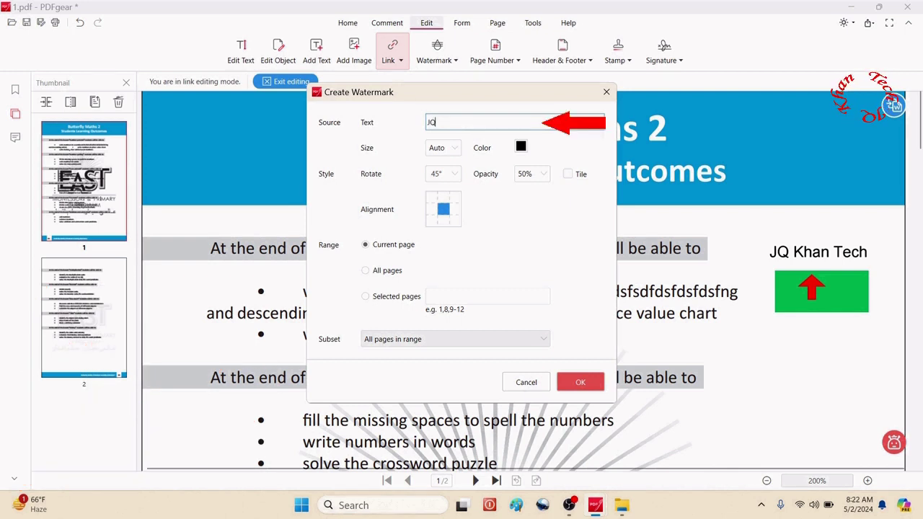
text(JQ KHAN )
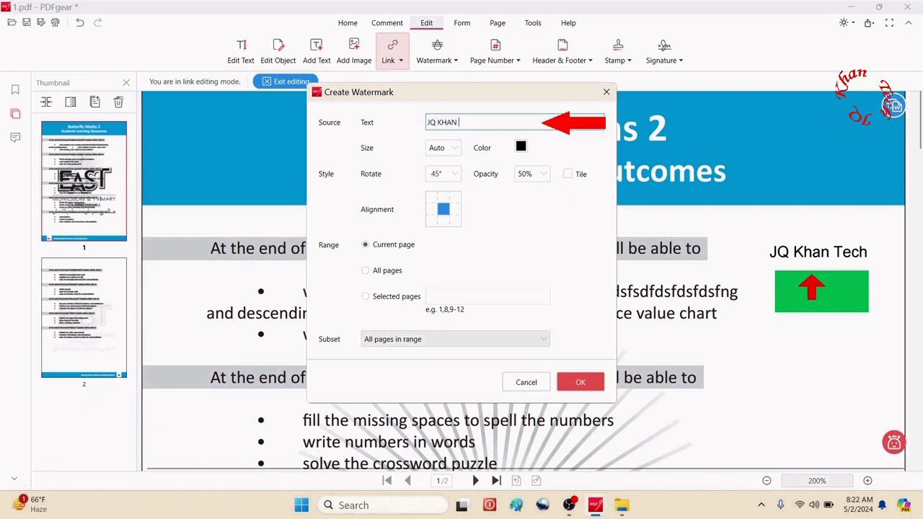
text(TECH)
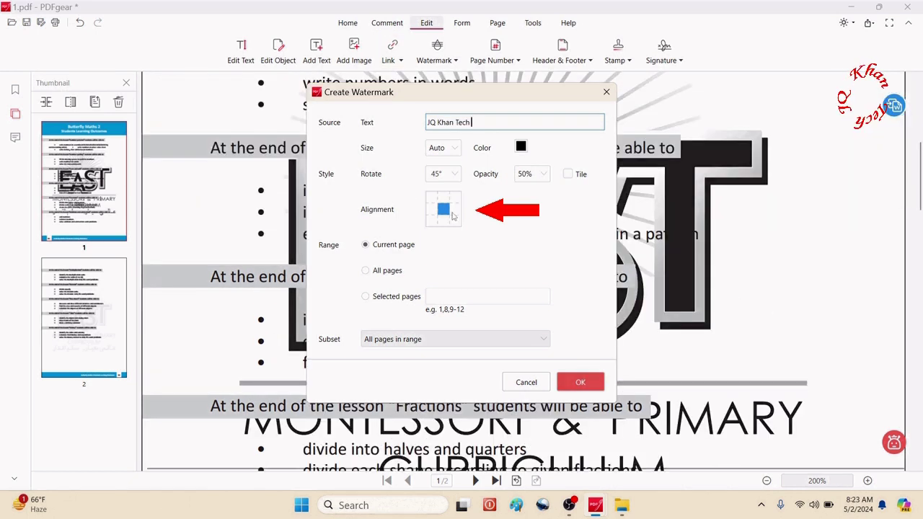
click(454, 211)
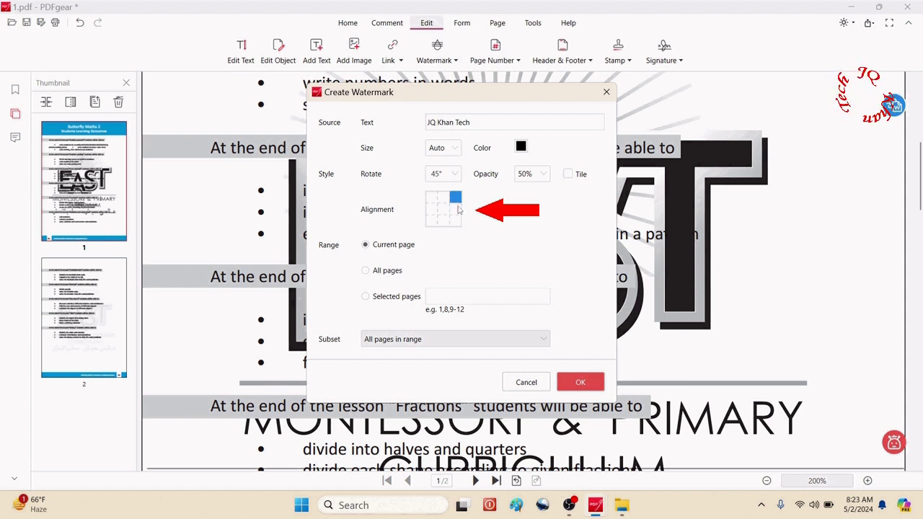
click(365, 270)
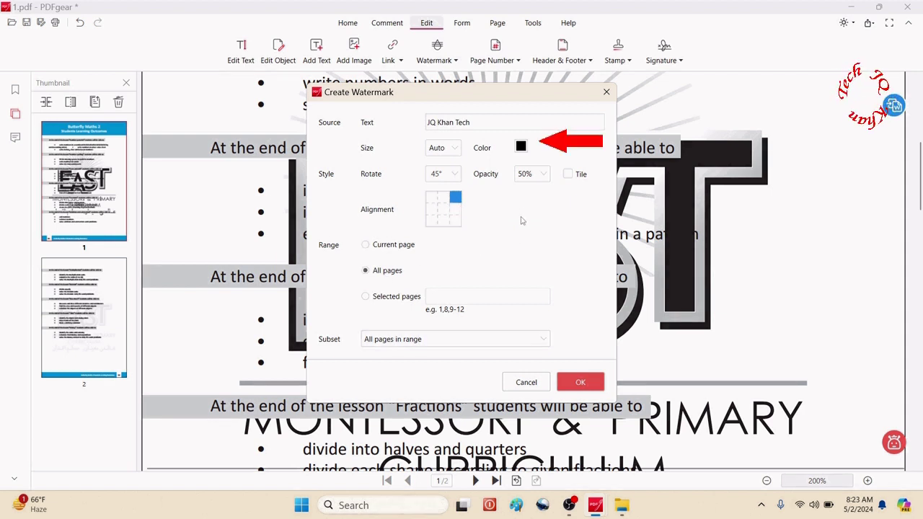
click(521, 147)
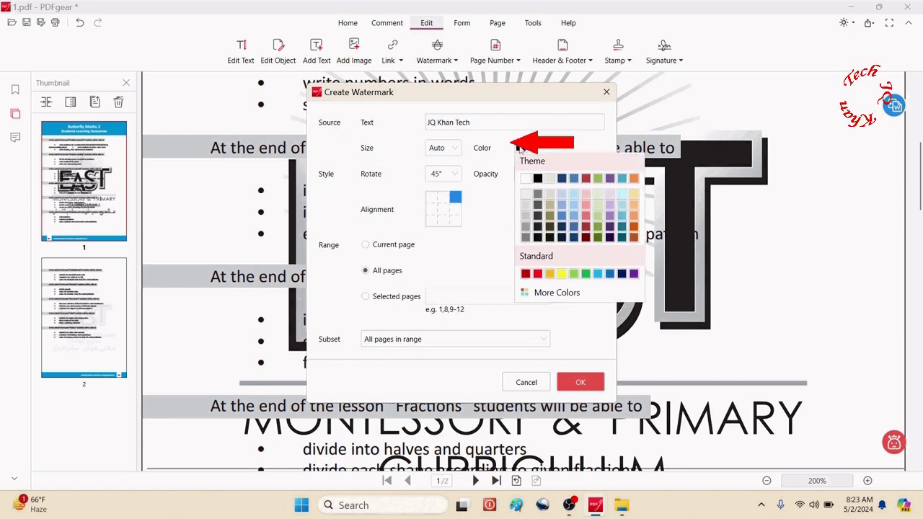
click(537, 279)
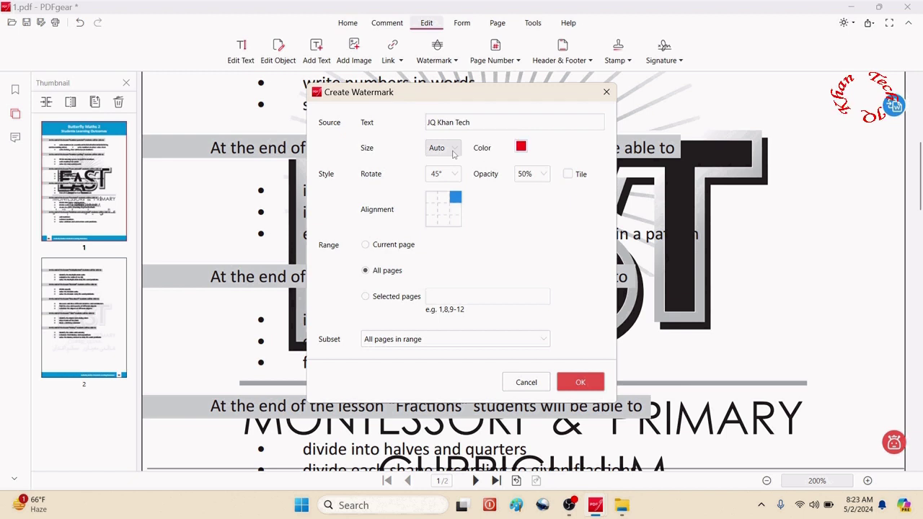
click(453, 149)
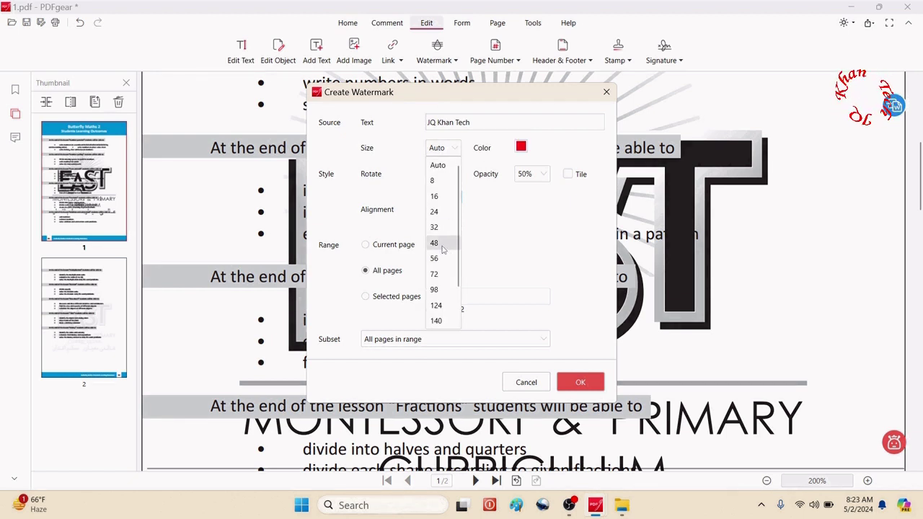
click(436, 275)
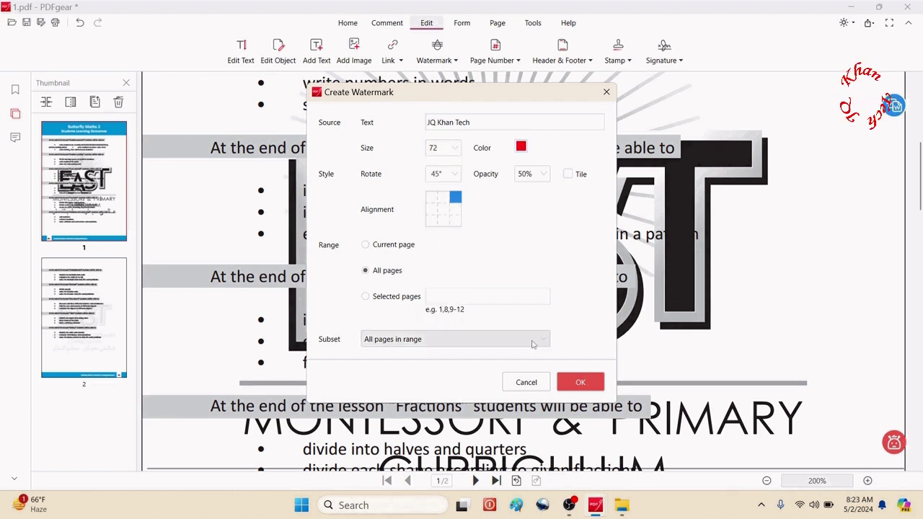
click(583, 381)
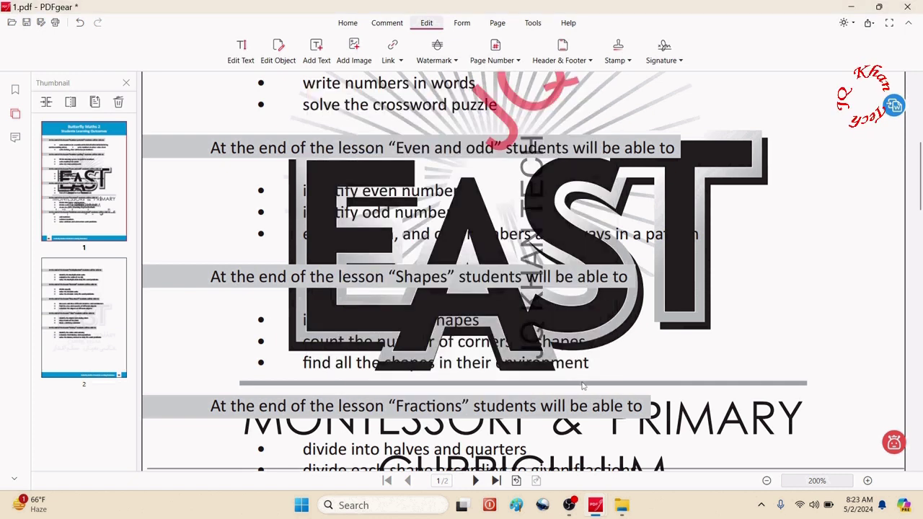
scroll(663, 202, up, 3)
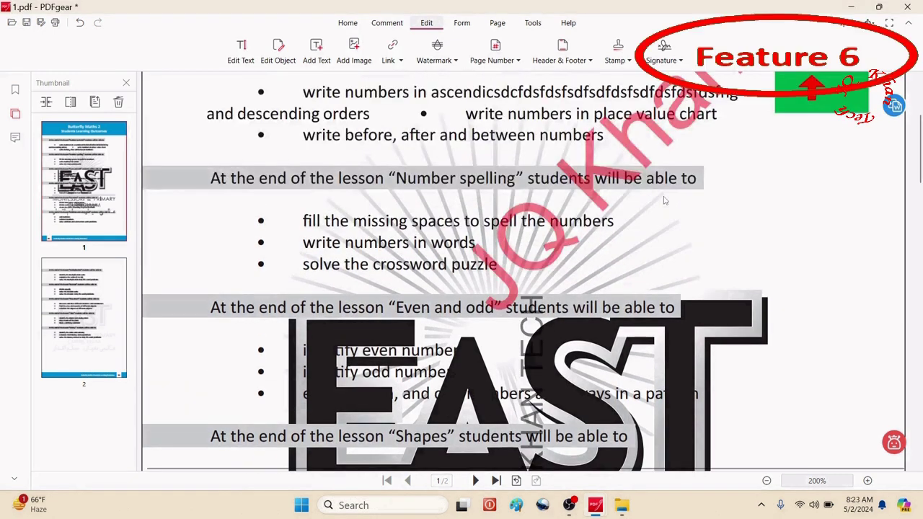
scroll(665, 201, up, 2)
scroll(665, 201, down, 3)
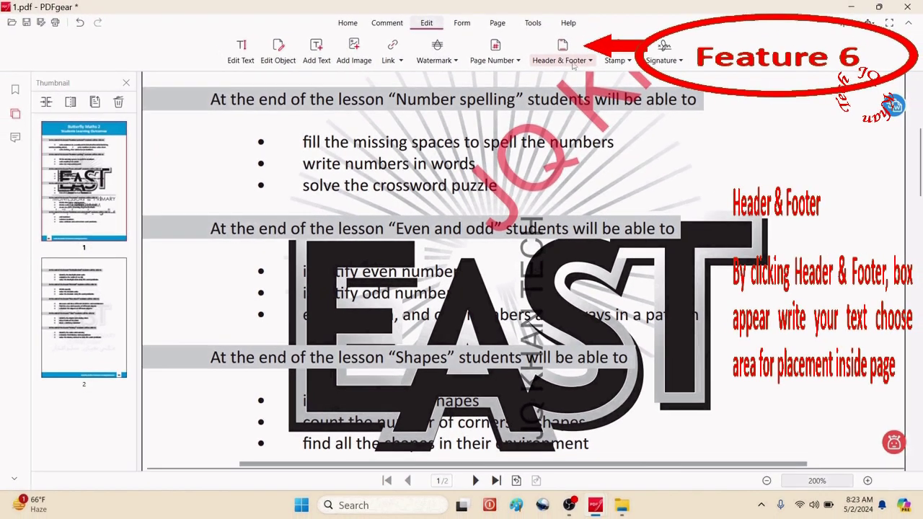
click(593, 64)
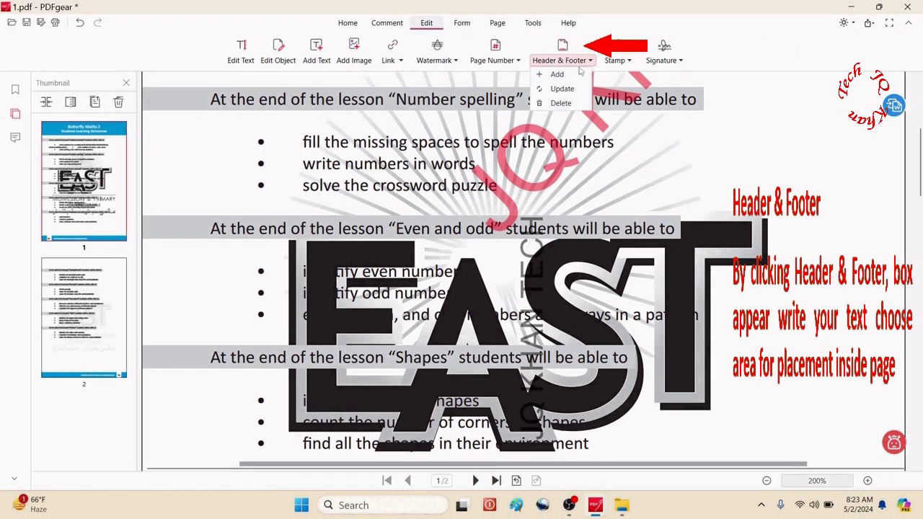
Step: Add 'my channel' as the left header text and scroll the pages to check it
click(557, 74)
click(361, 121)
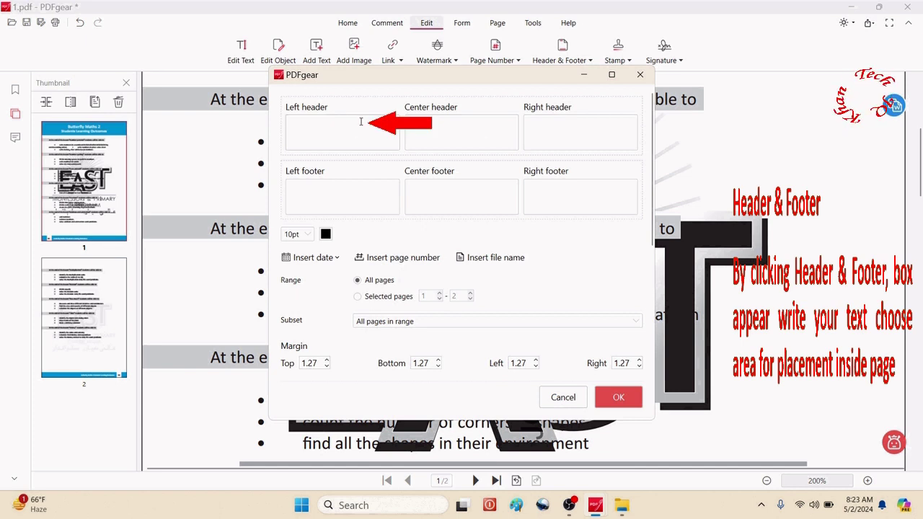
click(360, 121)
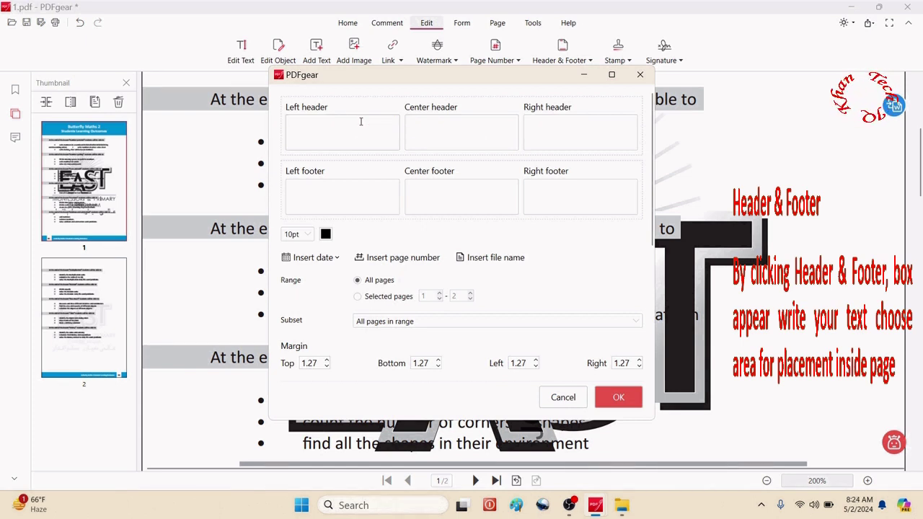
text(my channel)
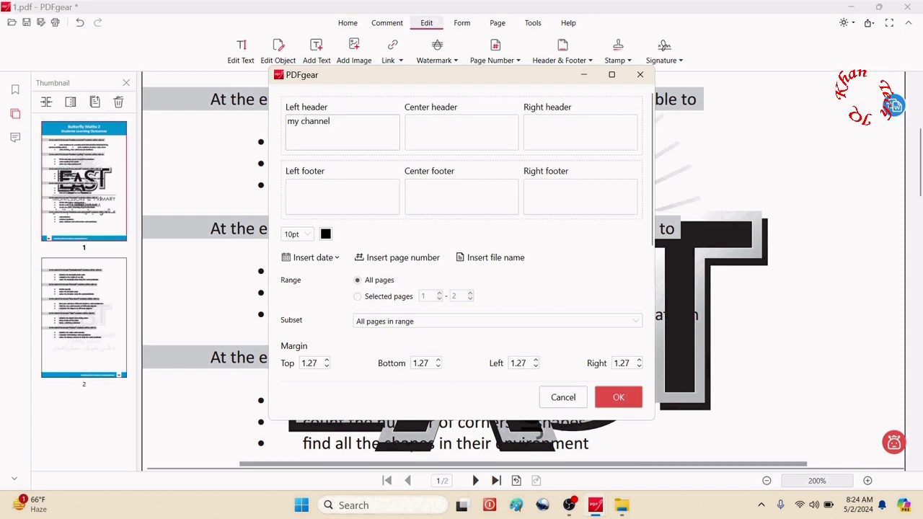
click(640, 401)
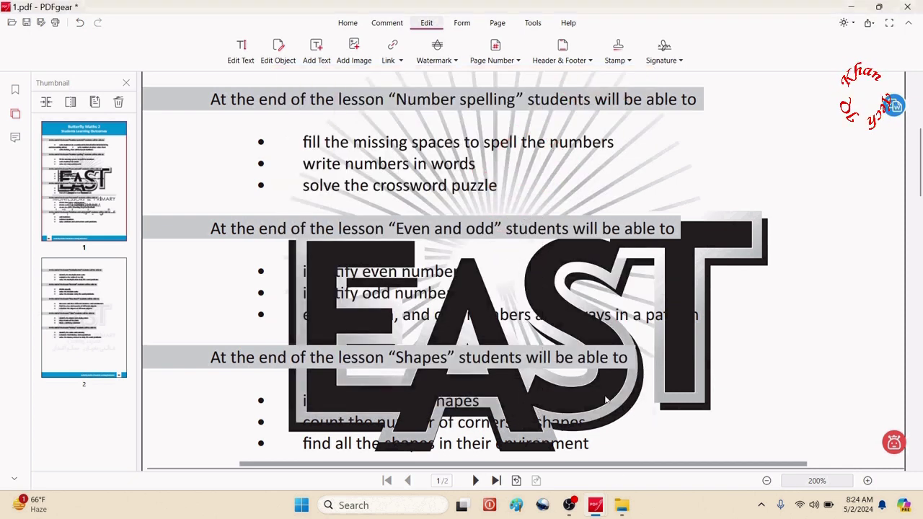
scroll(557, 325, up, 5)
scroll(558, 325, up, 3)
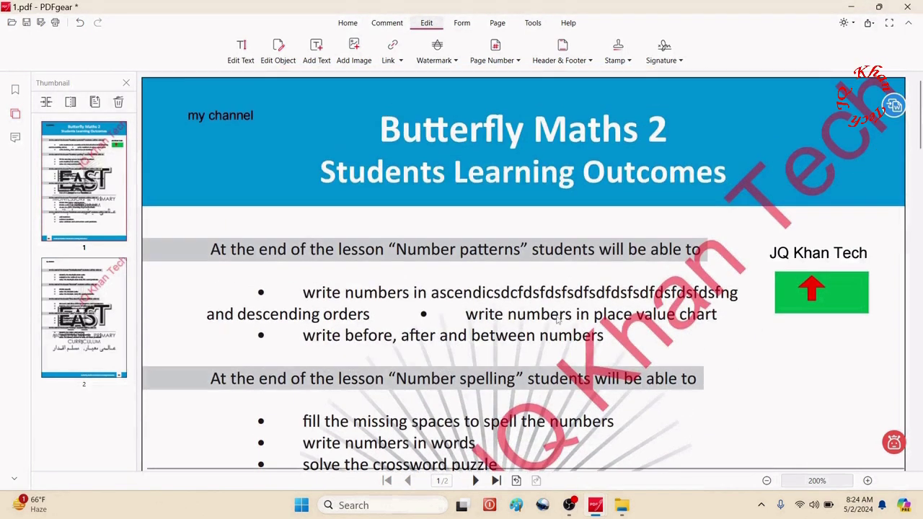
scroll(209, 124, down, 15)
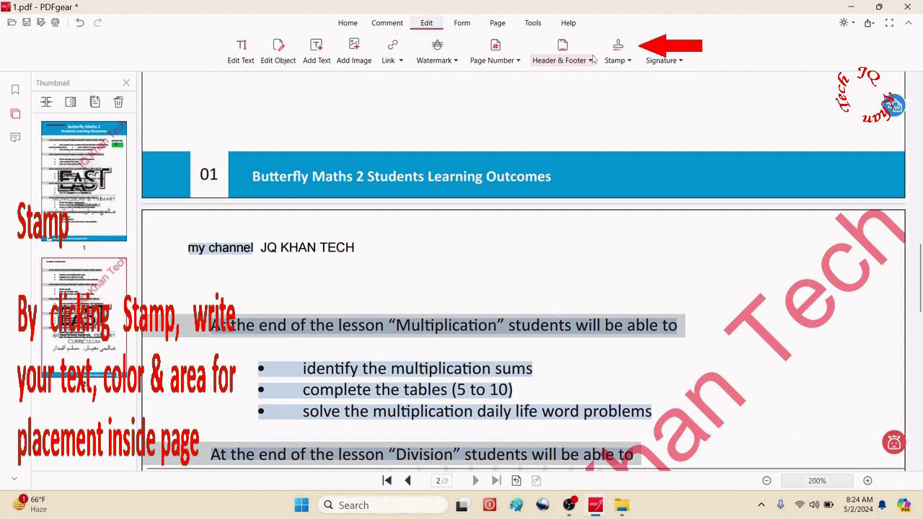
click(629, 62)
Step: Create a custom stamp reading 'jq khan tech HOC', correcting the final letter from D
mouse_move(637, 78)
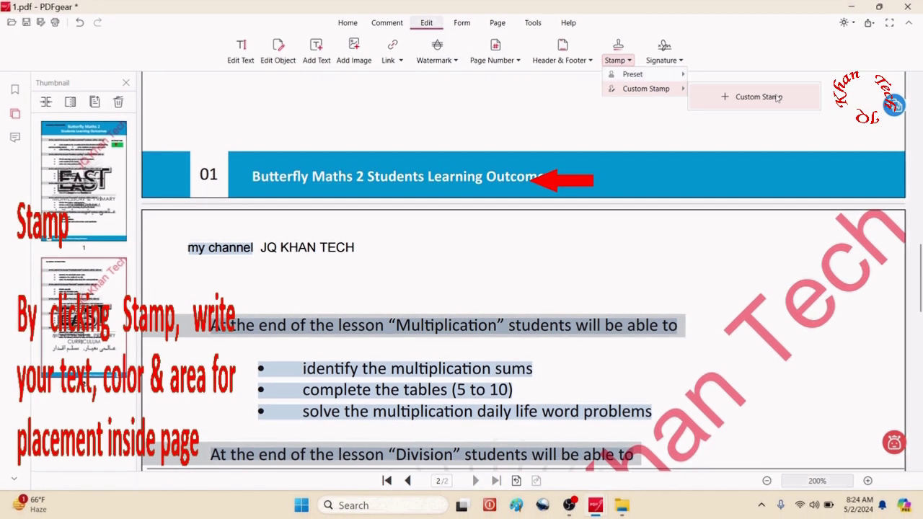
click(766, 92)
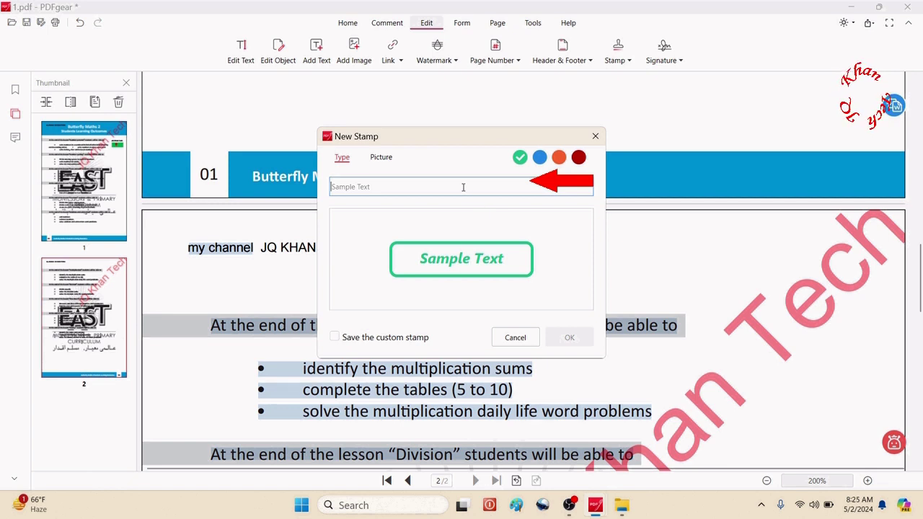
text(jq)
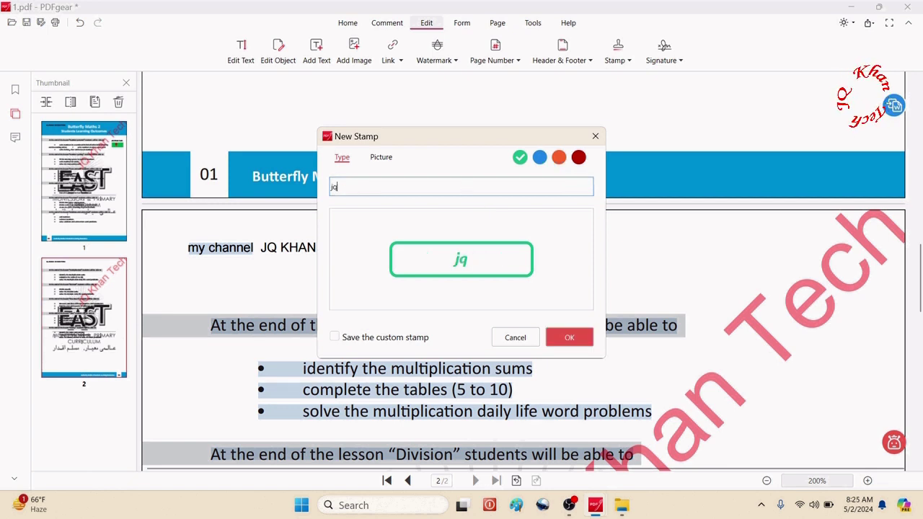
text( khan tech)
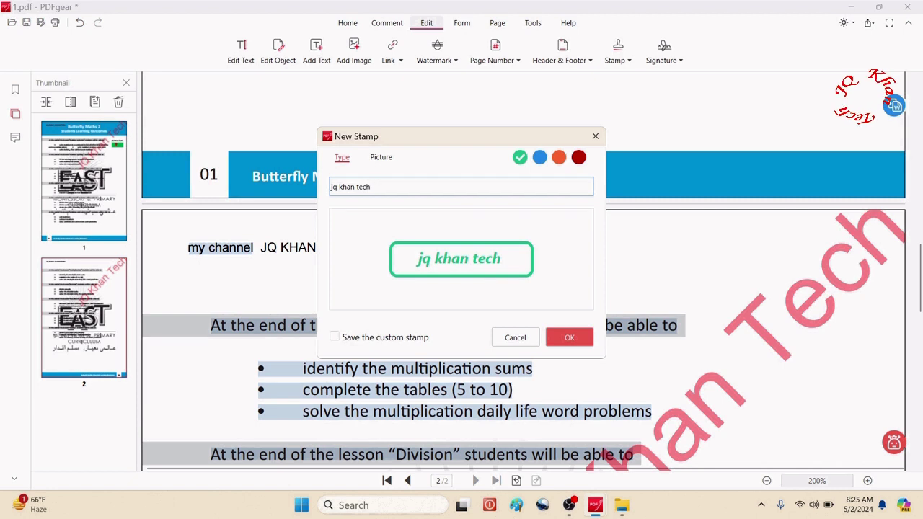
text( HOD)
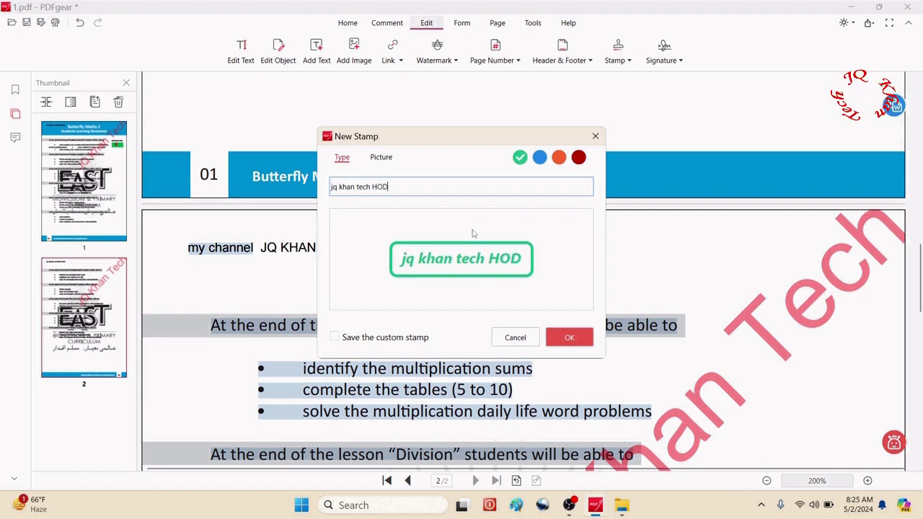
key(BackSpace)
text(C)
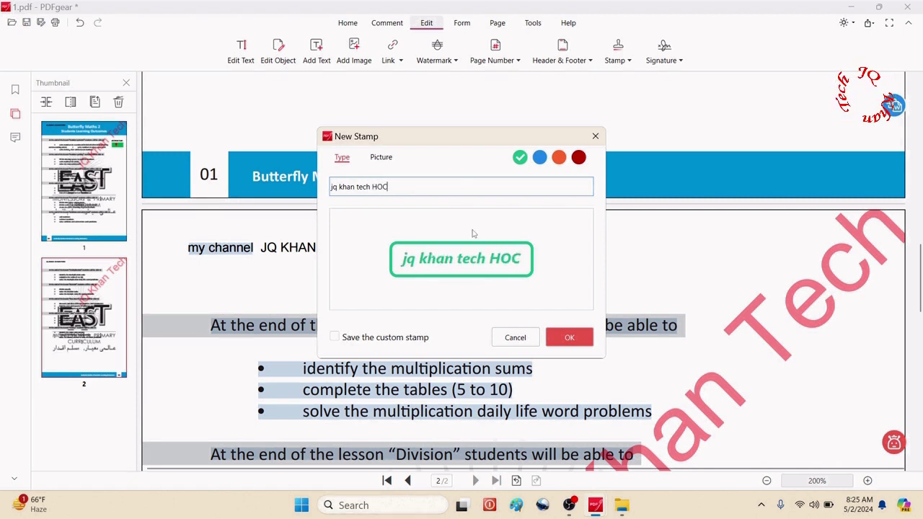
click(569, 337)
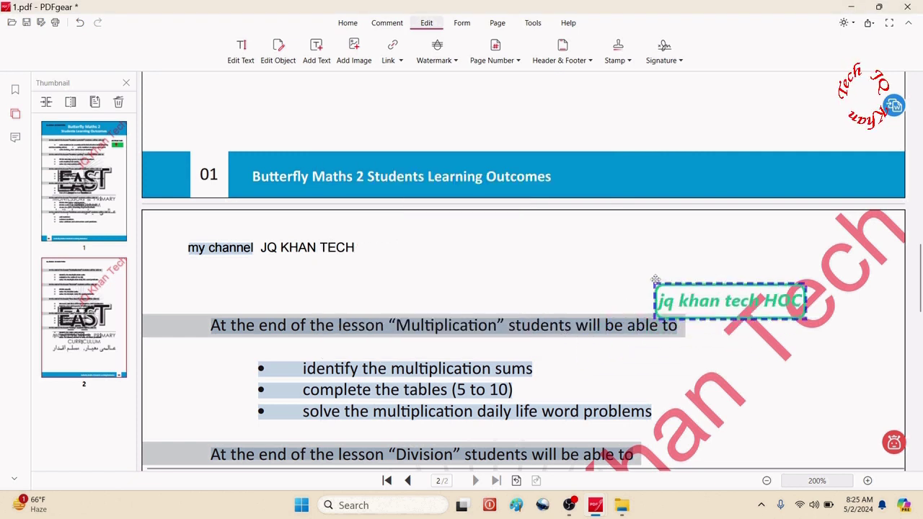
Step: Place the stamp beside the page 2 header and delete the old saved signature
click(619, 231)
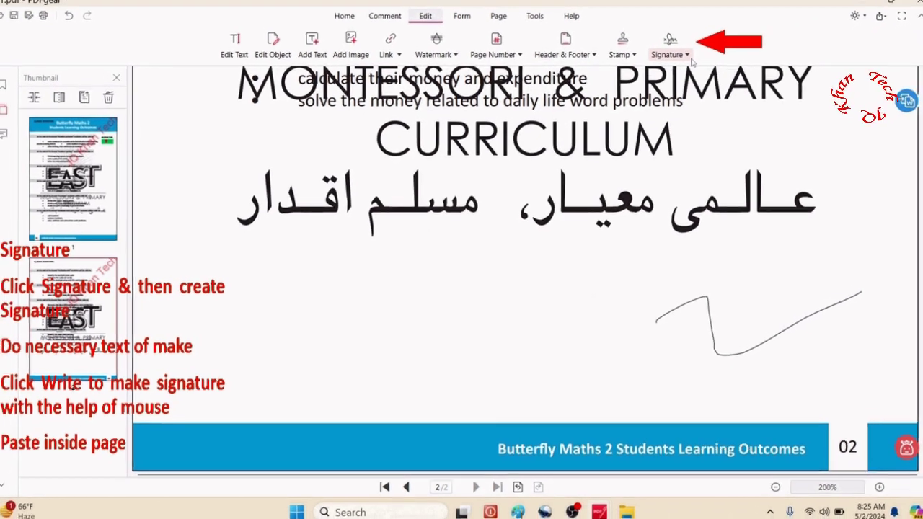
click(695, 57)
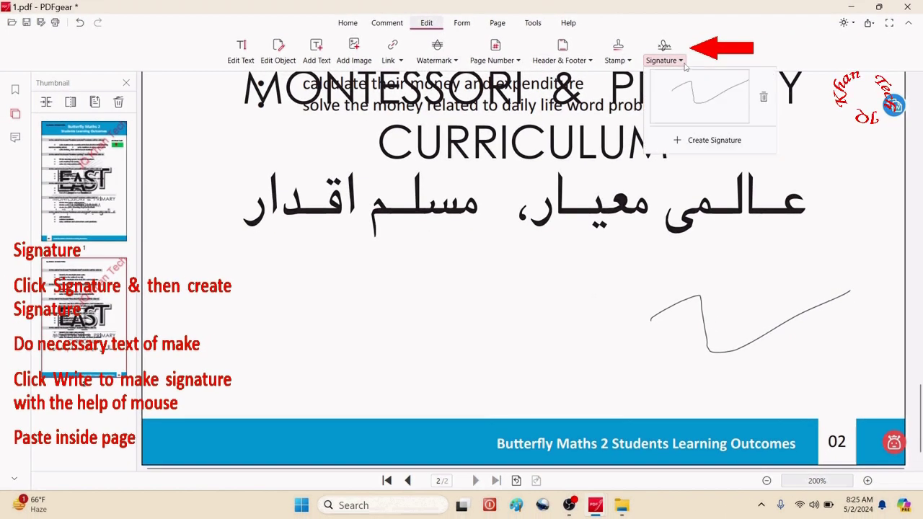
click(764, 96)
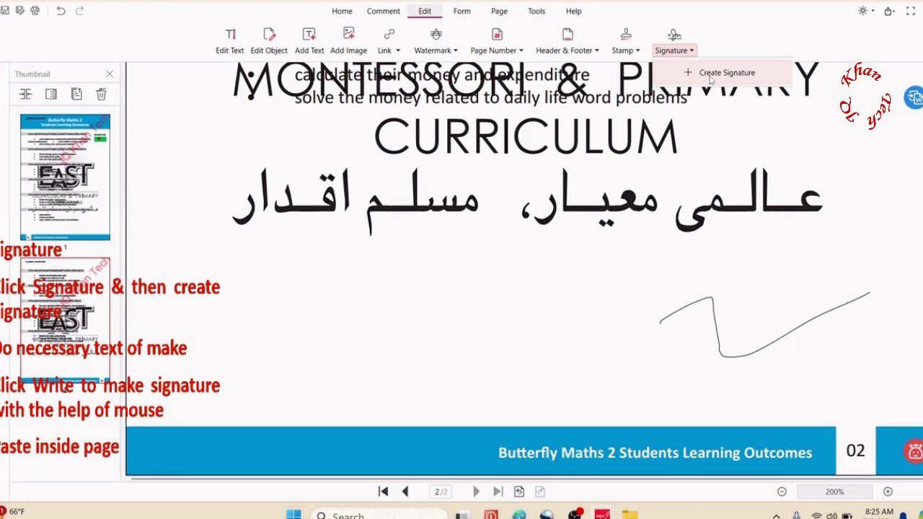
Step: Create a new hand-drawn signature after trying the text and image options
click(704, 84)
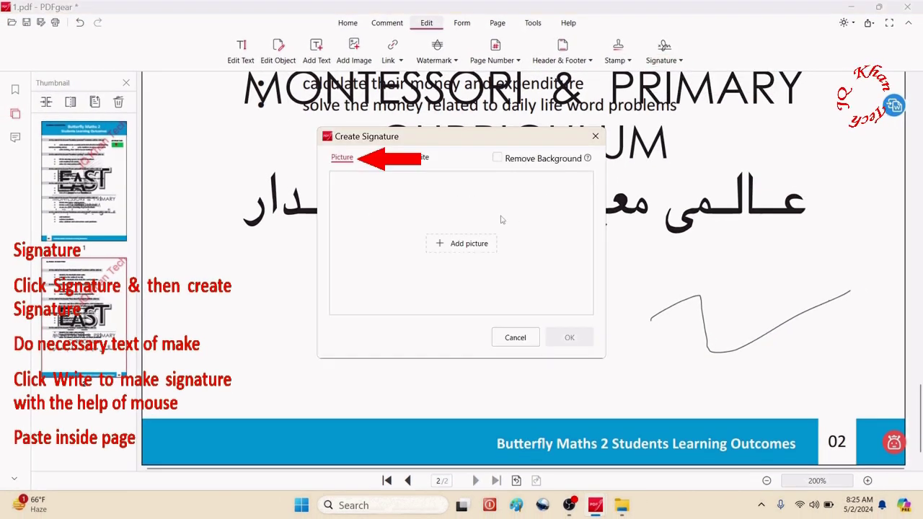
click(382, 157)
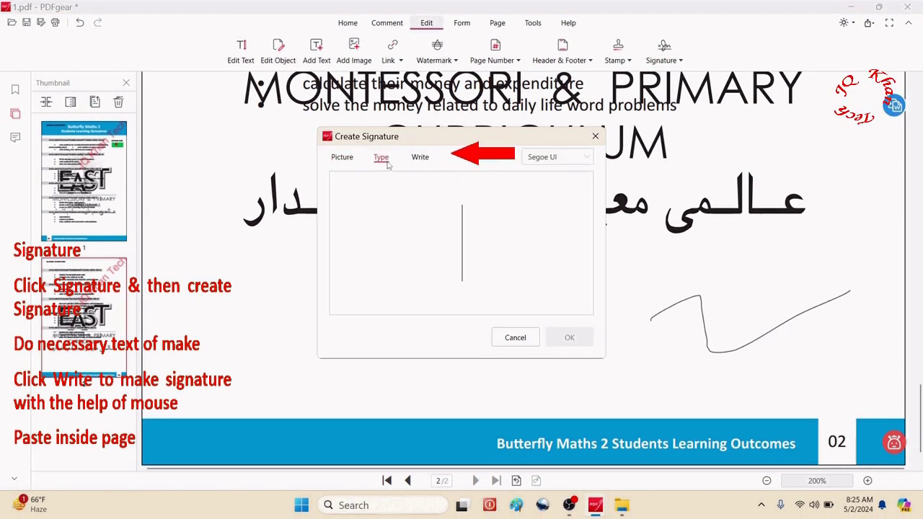
click(420, 157)
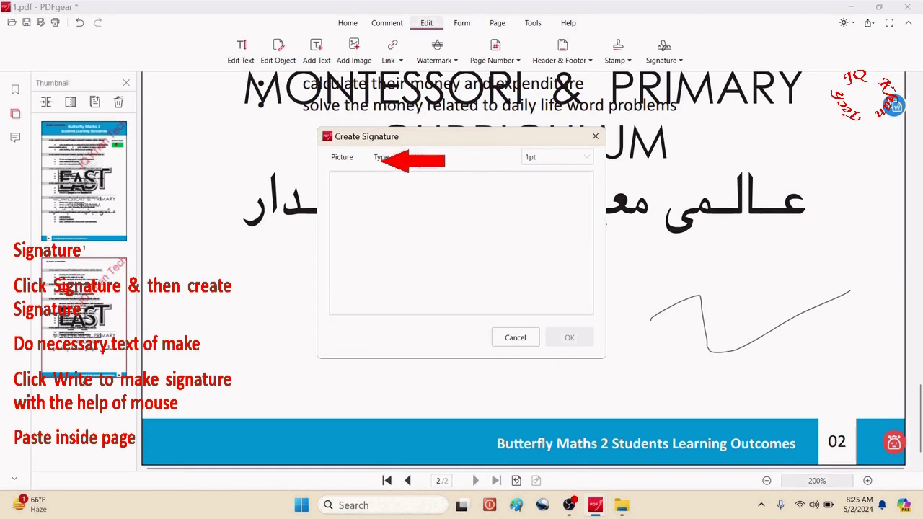
click(341, 157)
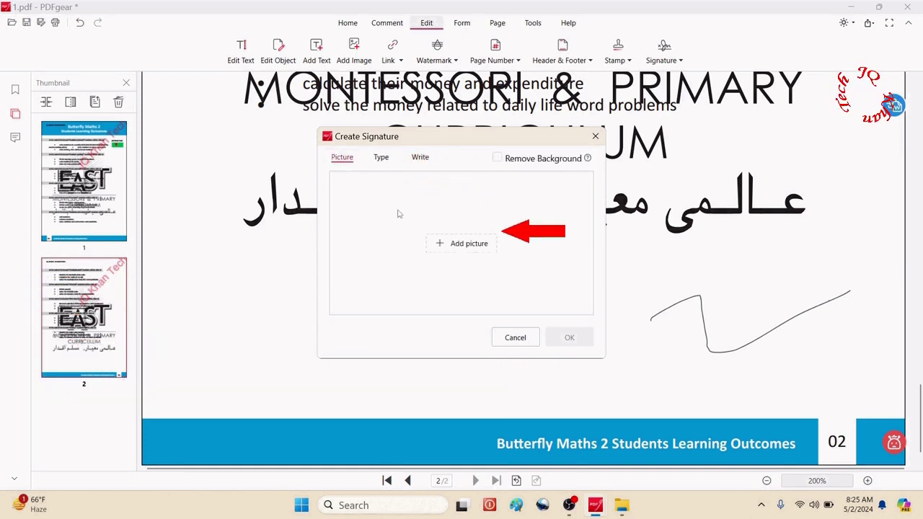
click(461, 244)
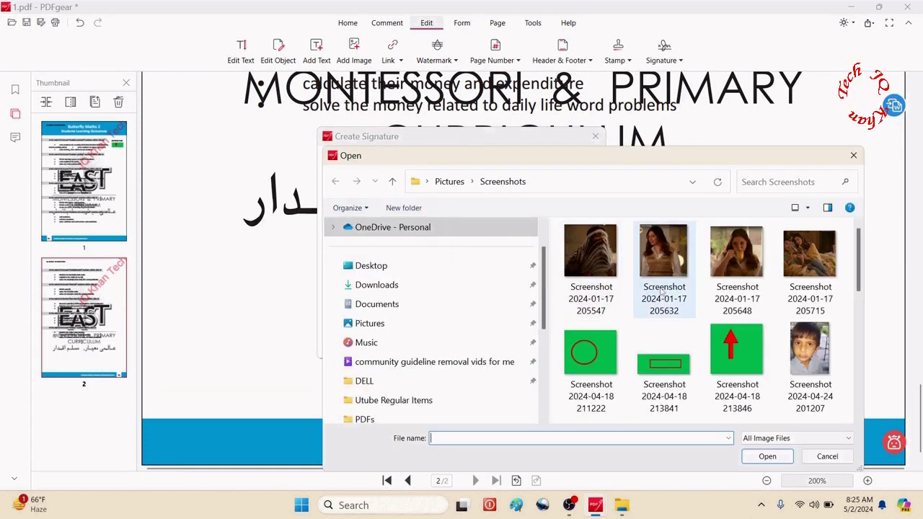
click(843, 460)
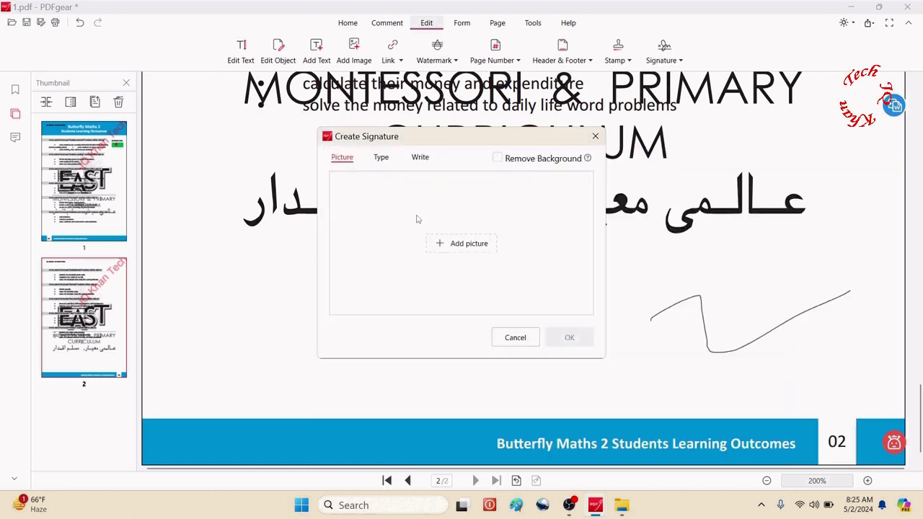
click(419, 158)
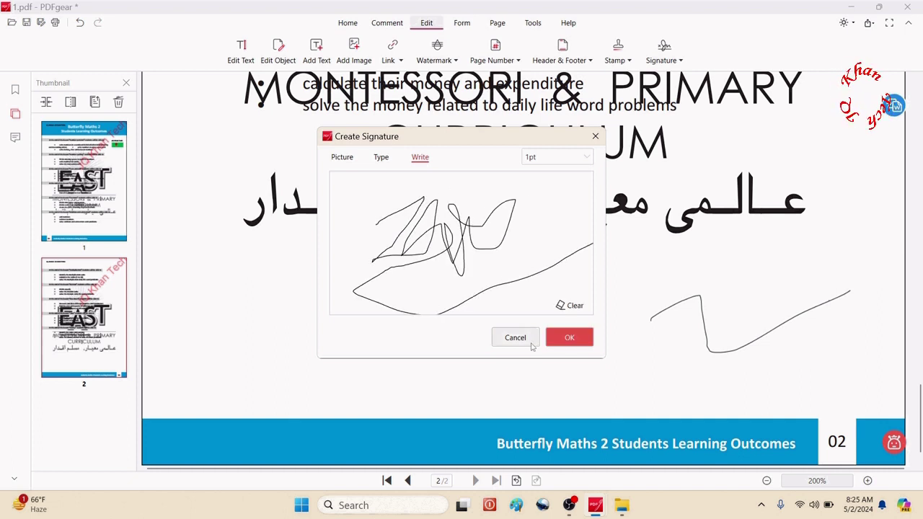
click(560, 337)
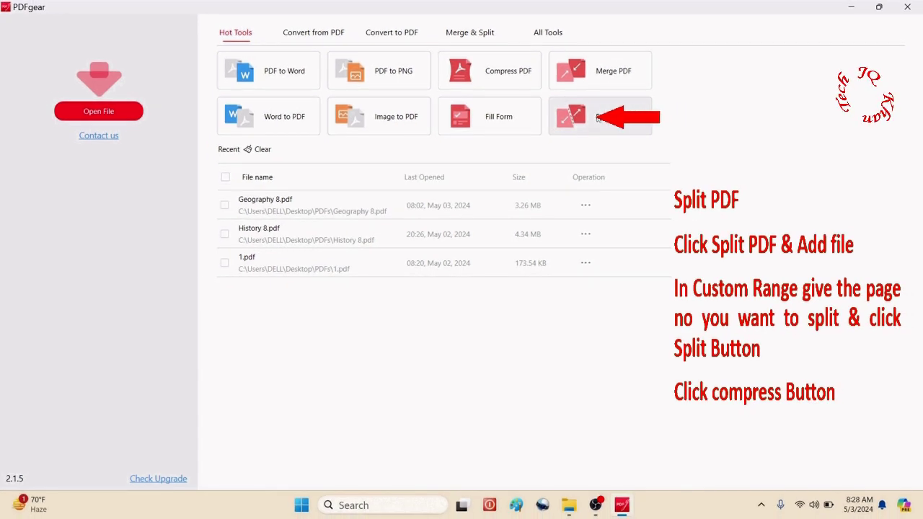
Step: Split page 1 of 2.pdf into its own file using custom range 1
click(597, 118)
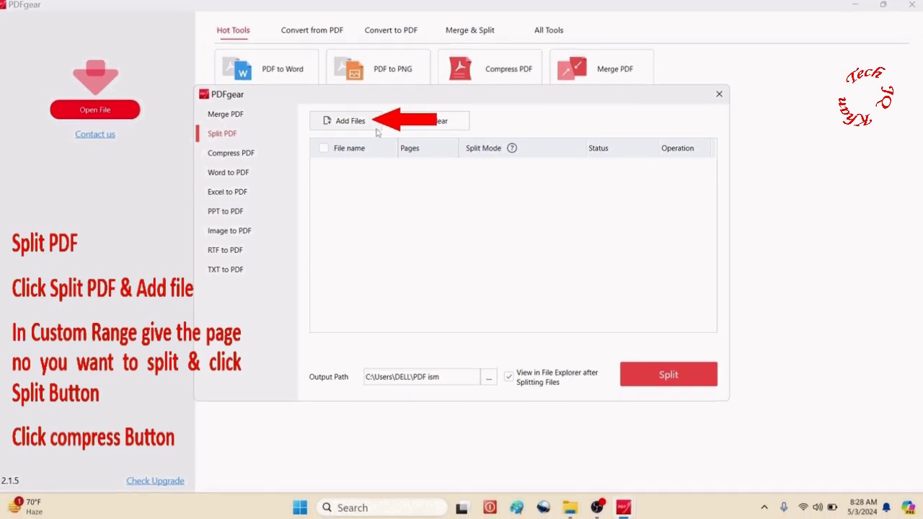
click(359, 122)
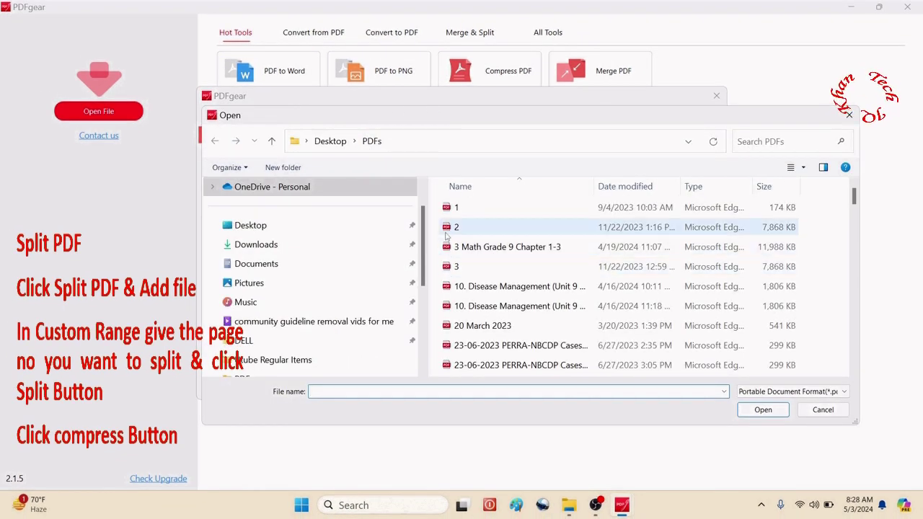
double_click(446, 229)
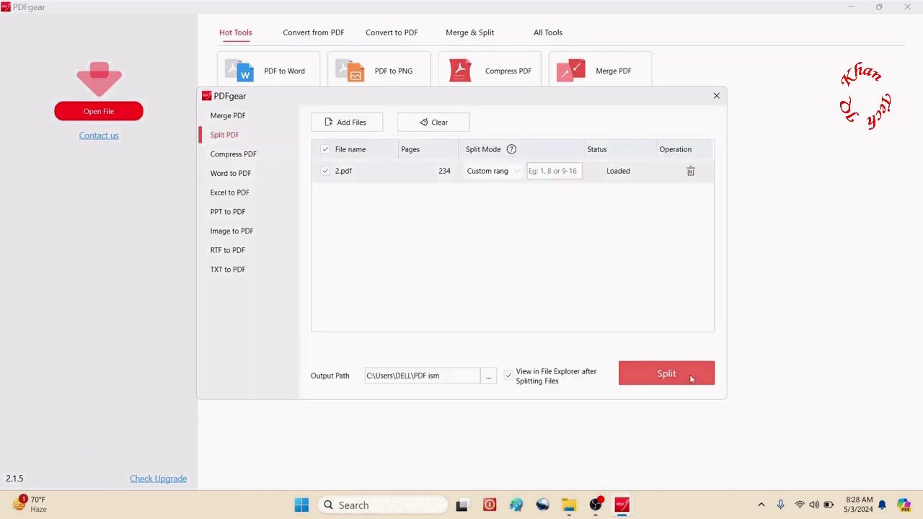
click(552, 170)
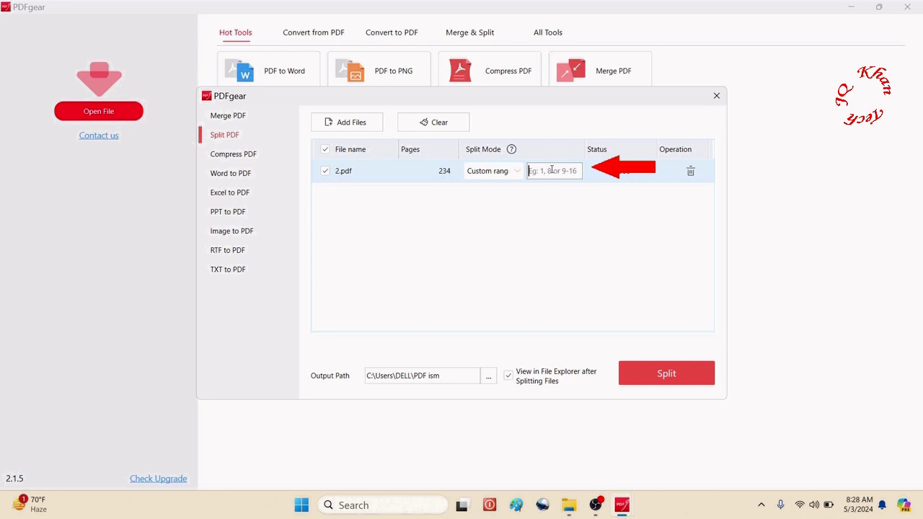
click(668, 374)
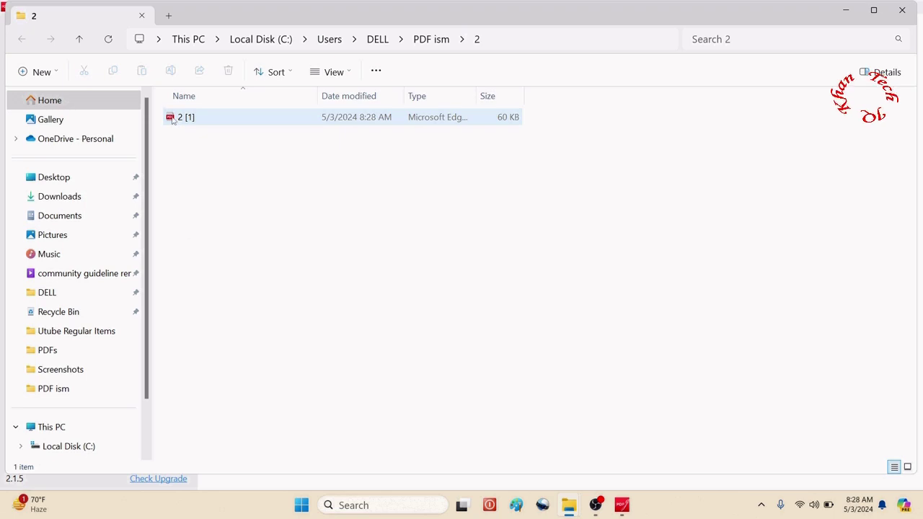
Step: View the extracted one-page 2 [1].pdf in Edge, then minimize the browser
double_click(173, 117)
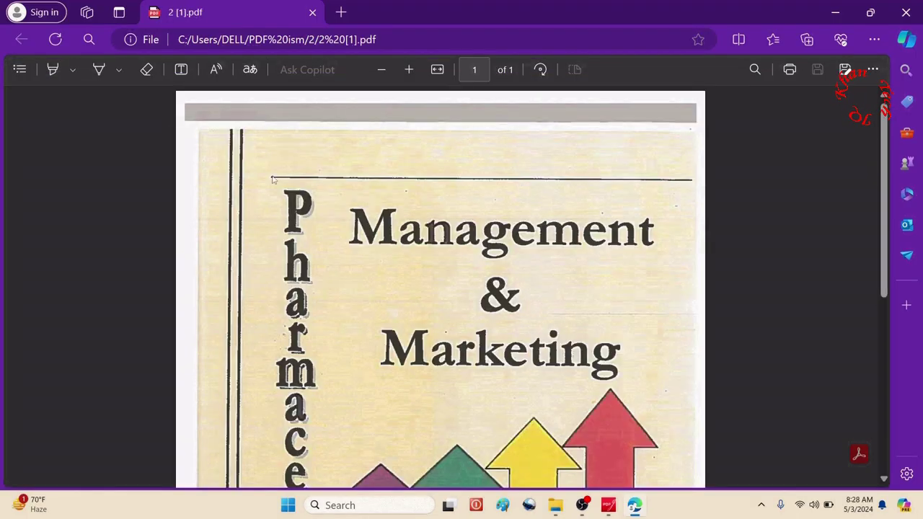
scroll(559, 370, down, 5)
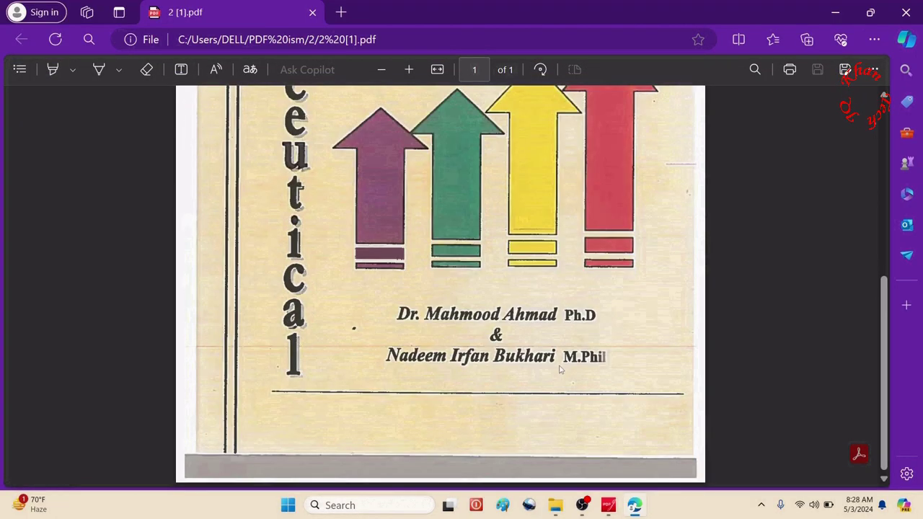
click(833, 16)
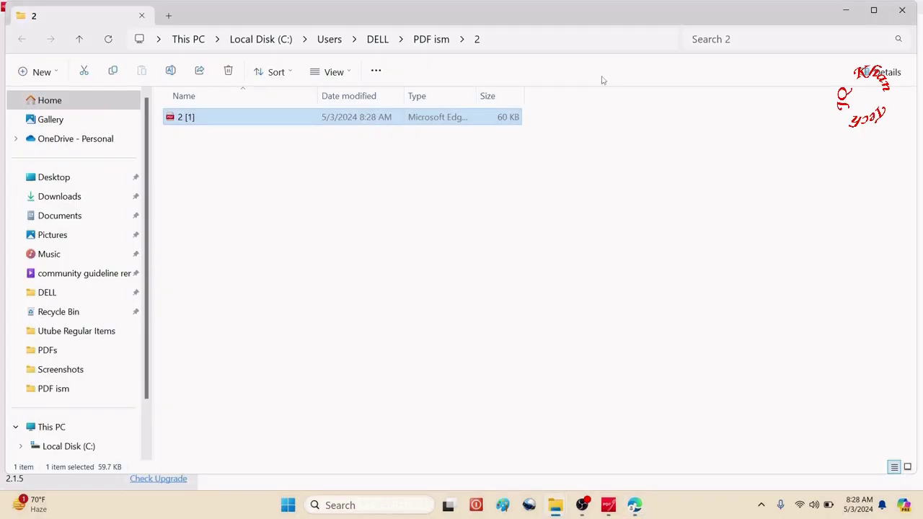
Step: Open the original 2.pdf in Edge, view its last page 234, and return to PDFgear
key(super+d)
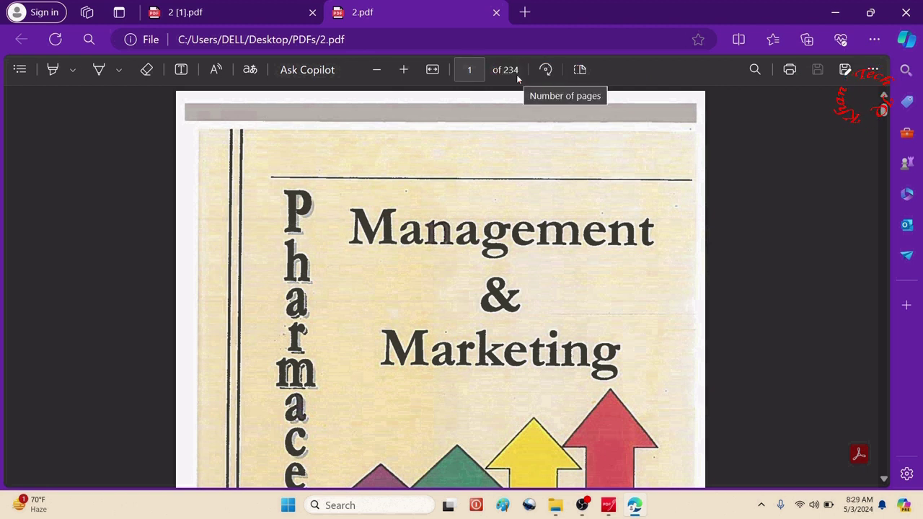
key(End)
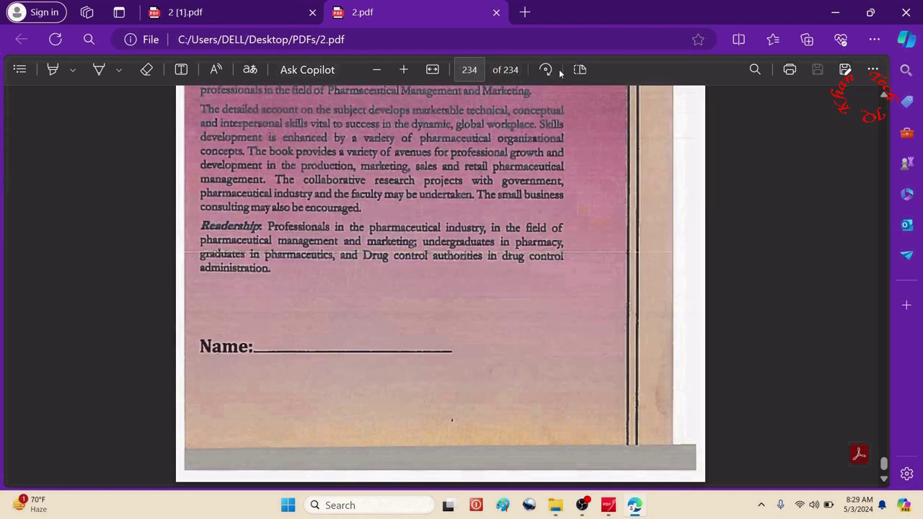
scroll(588, 116, up, 1)
scroll(573, 168, down, 3)
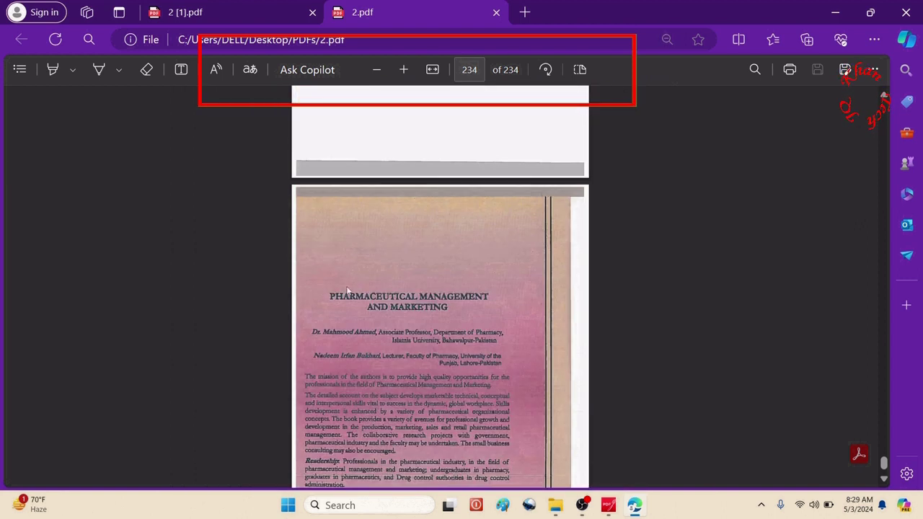
scroll(453, 298, down, 1)
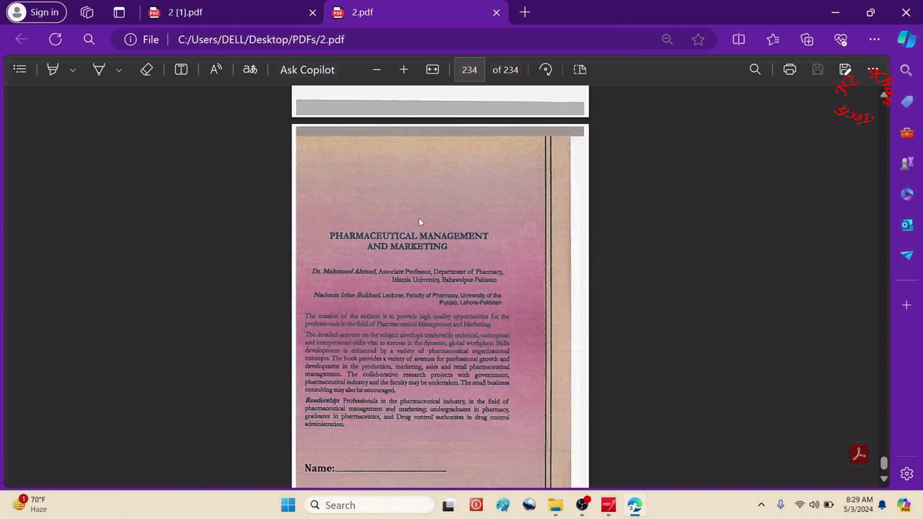
click(607, 506)
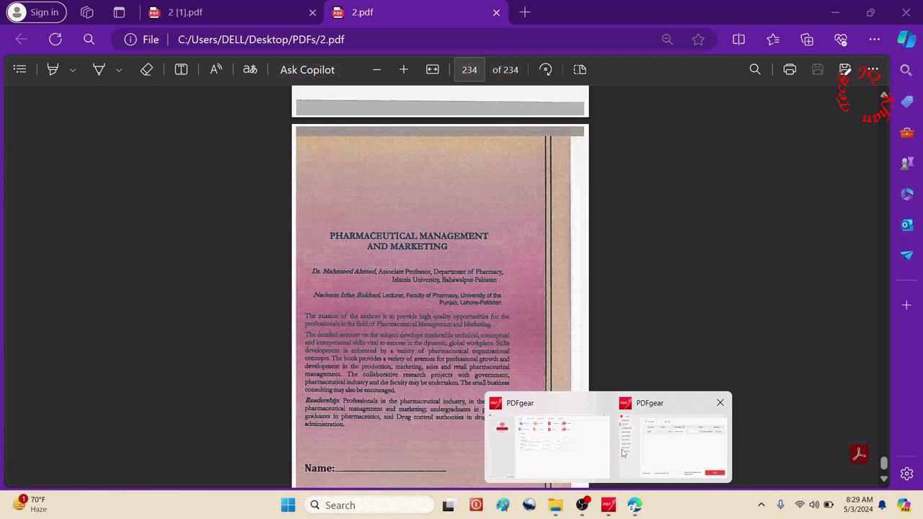
click(623, 452)
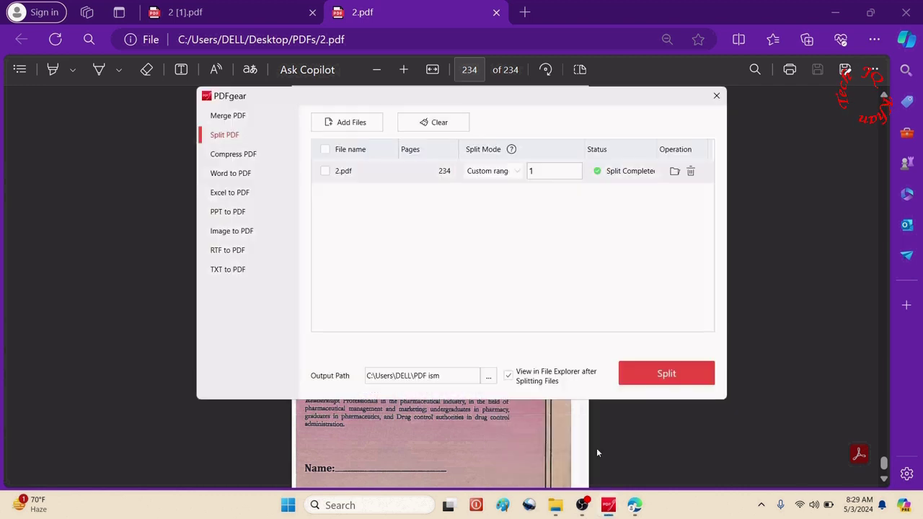
Step: Replace the old row with 2.pdf and split page 234 into its own file
click(690, 171)
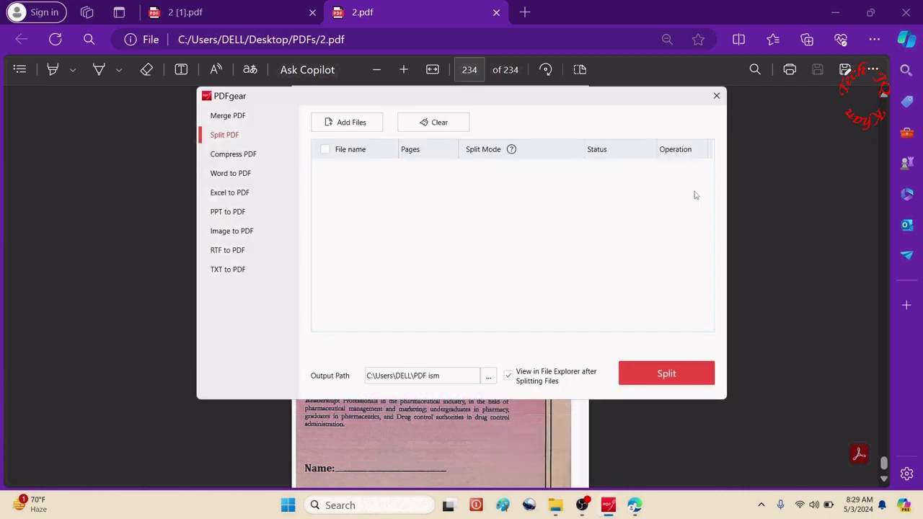
click(344, 123)
click(449, 227)
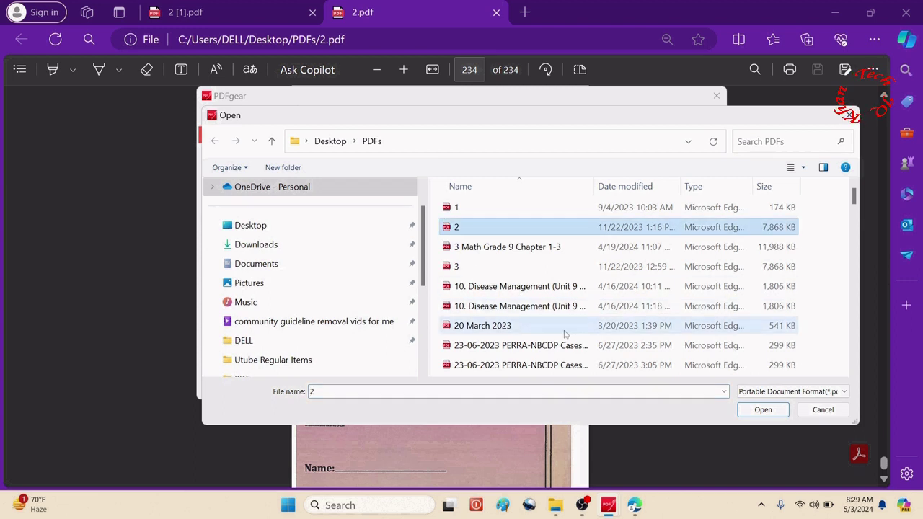
click(744, 411)
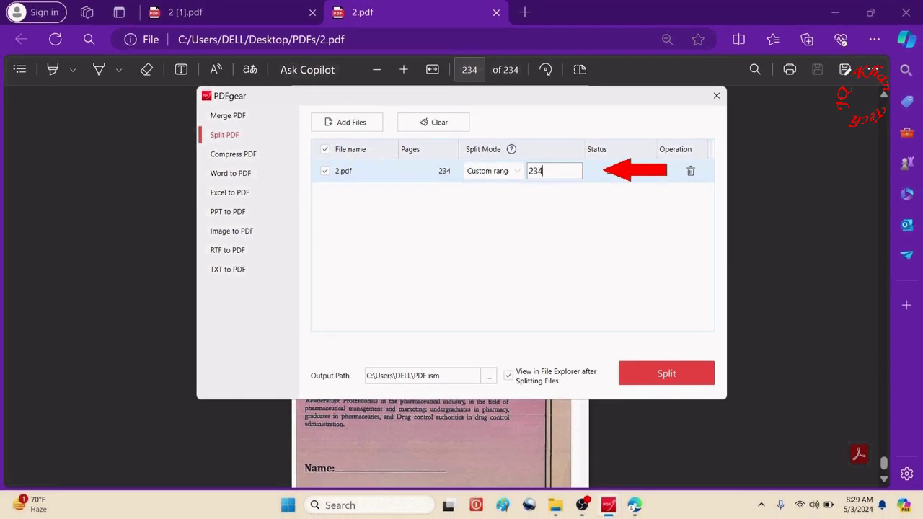
click(703, 383)
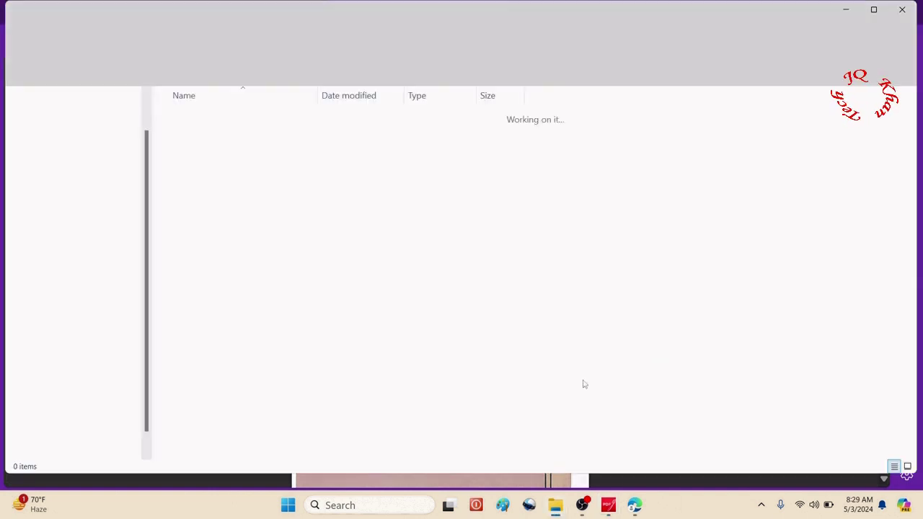
Step: View the one-page 2 [234].pdf in Edge, then switch back to the PDFs folder
double_click(186, 118)
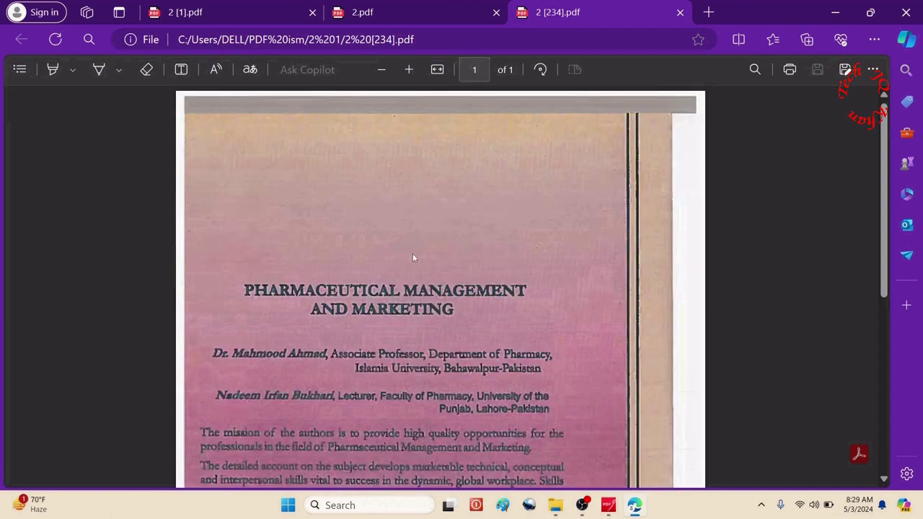
scroll(413, 254, down, 3)
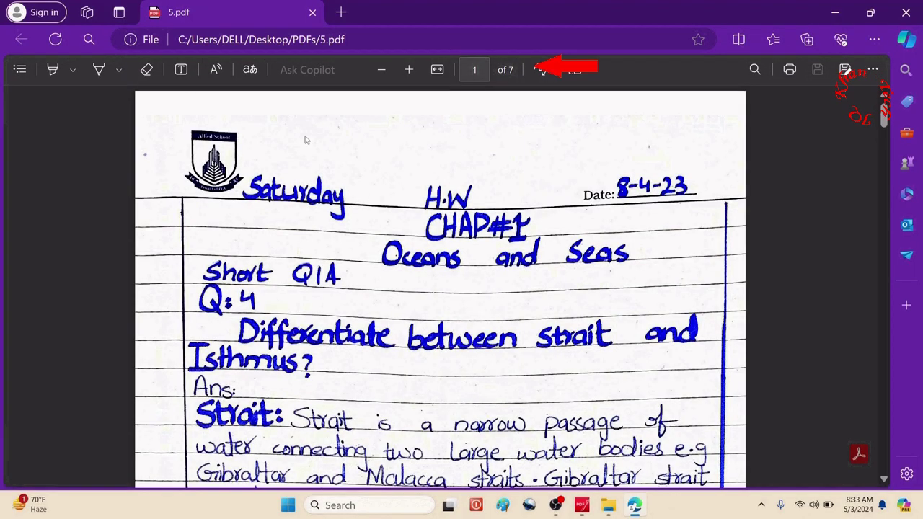
key(alt+Tab)
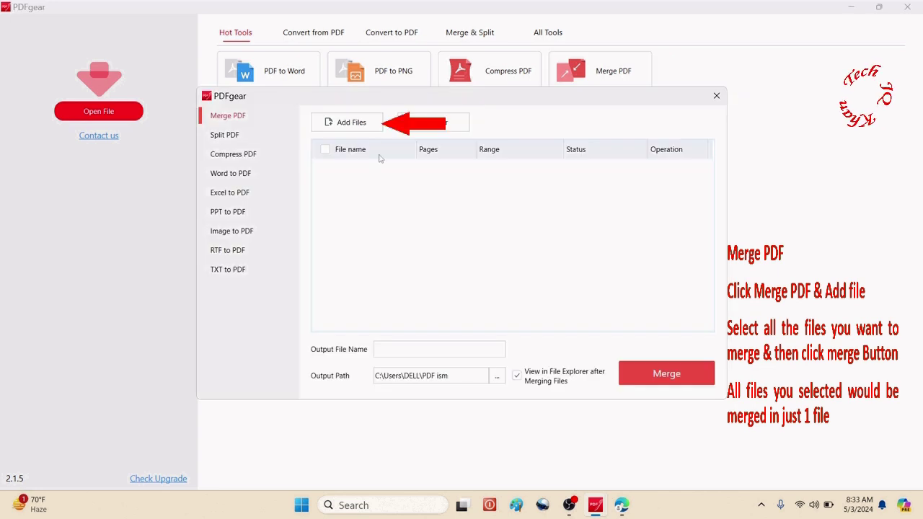
Step: Merge 1.pdf and 5.pdf into a single file, 1_merge
click(360, 124)
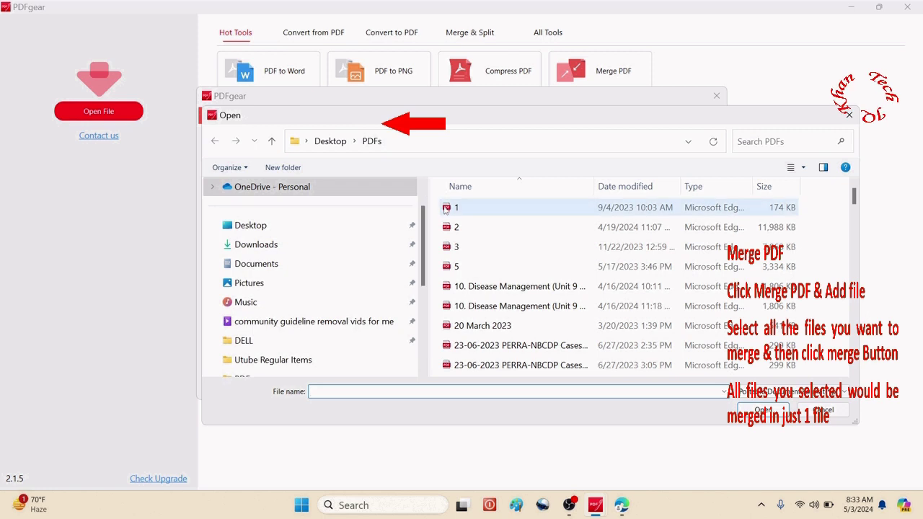
click(445, 208)
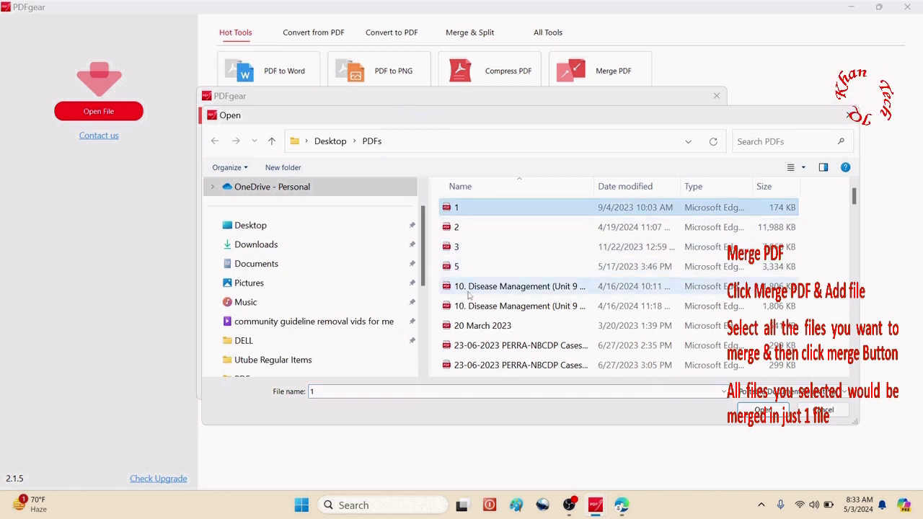
ctrl+click(456, 267)
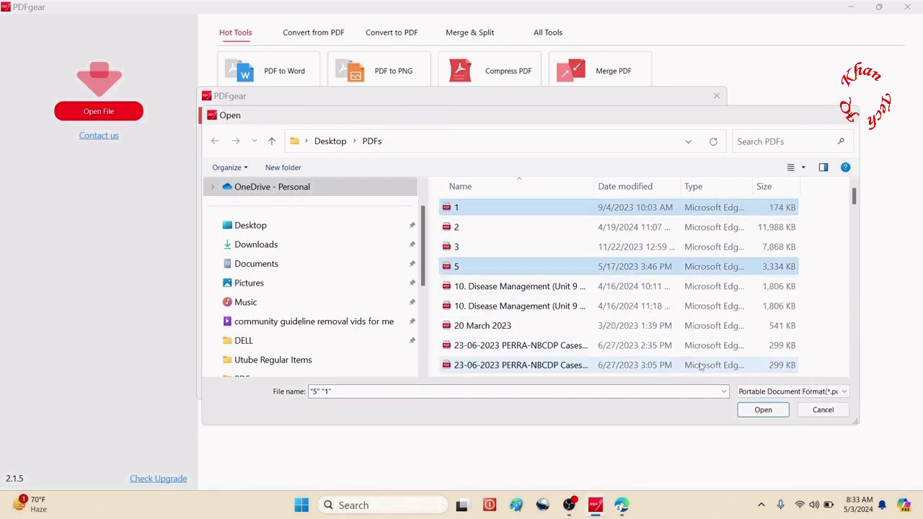
click(762, 409)
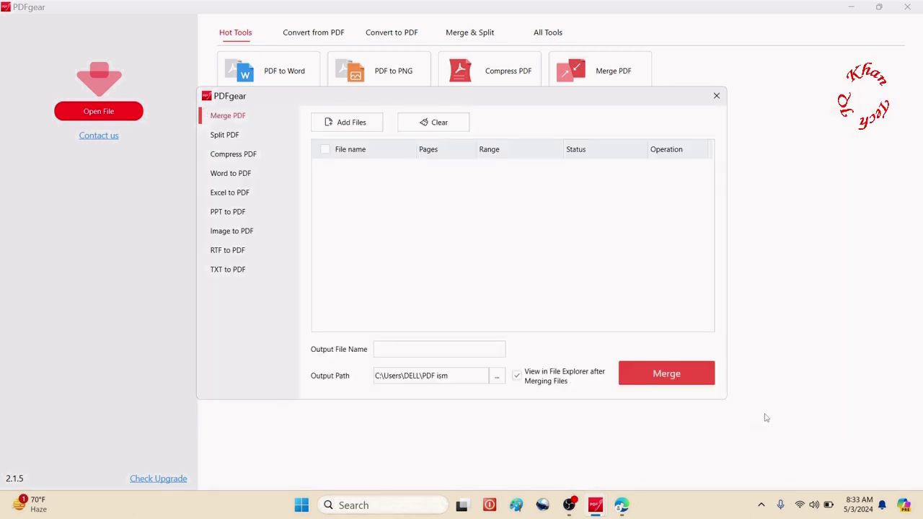
click(657, 379)
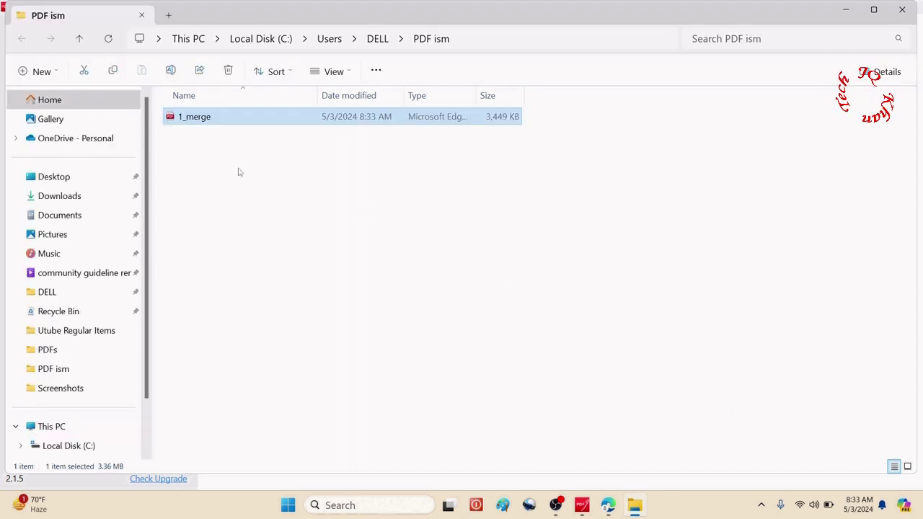
Step: Open 1_merge.pdf in Edge and scroll through its nine pages
double_click(189, 117)
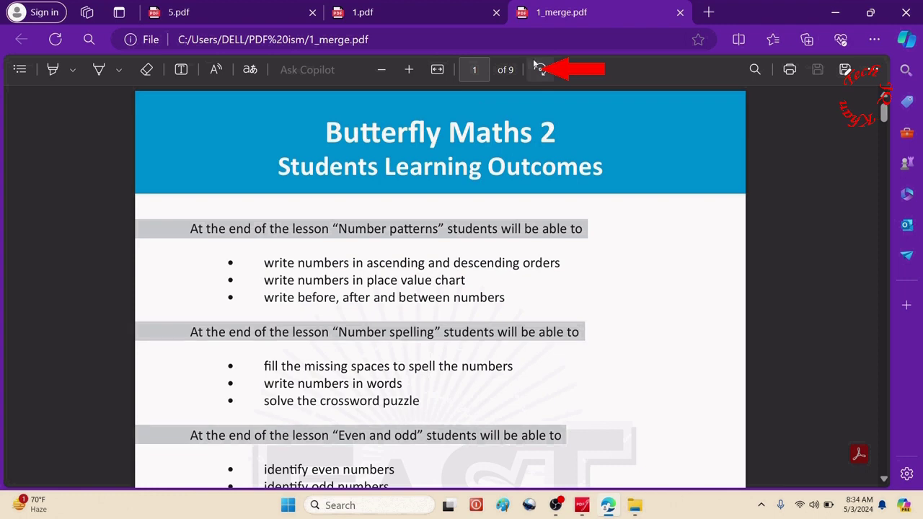
scroll(456, 250, down, 20)
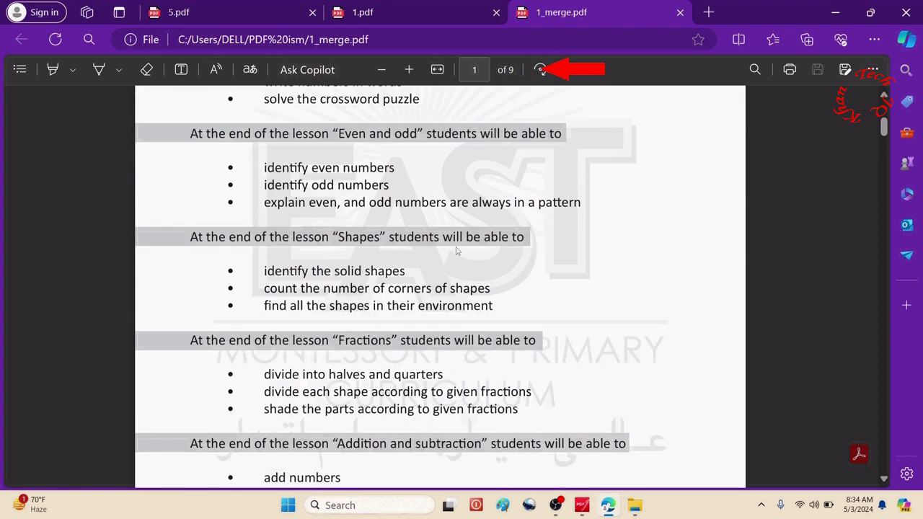
scroll(456, 251, down, 2)
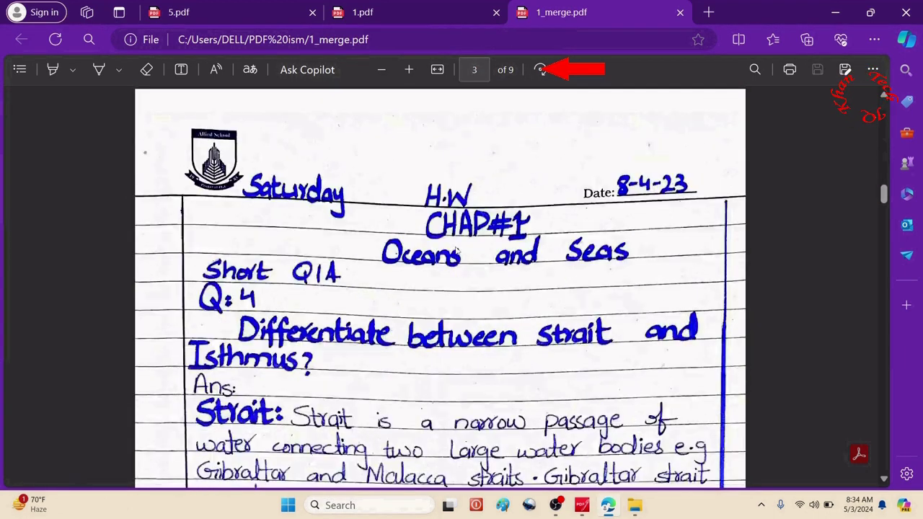
scroll(518, 227, down, 20)
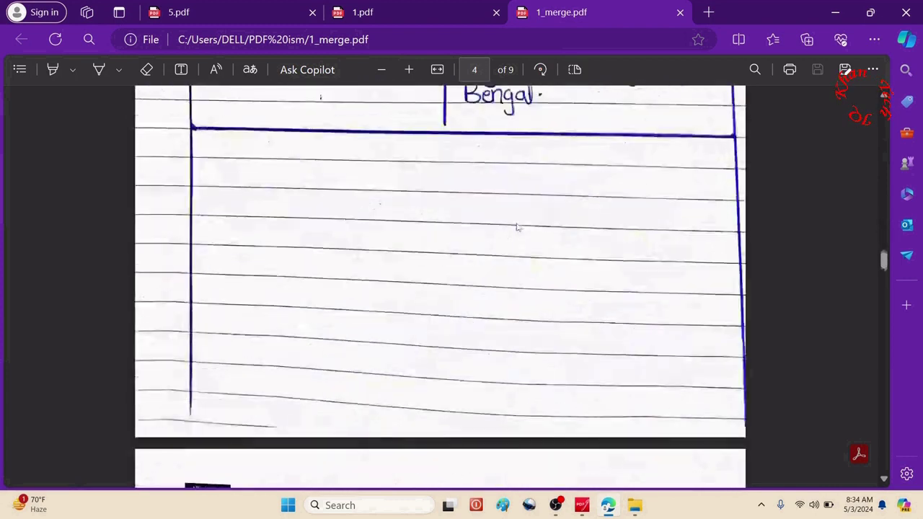